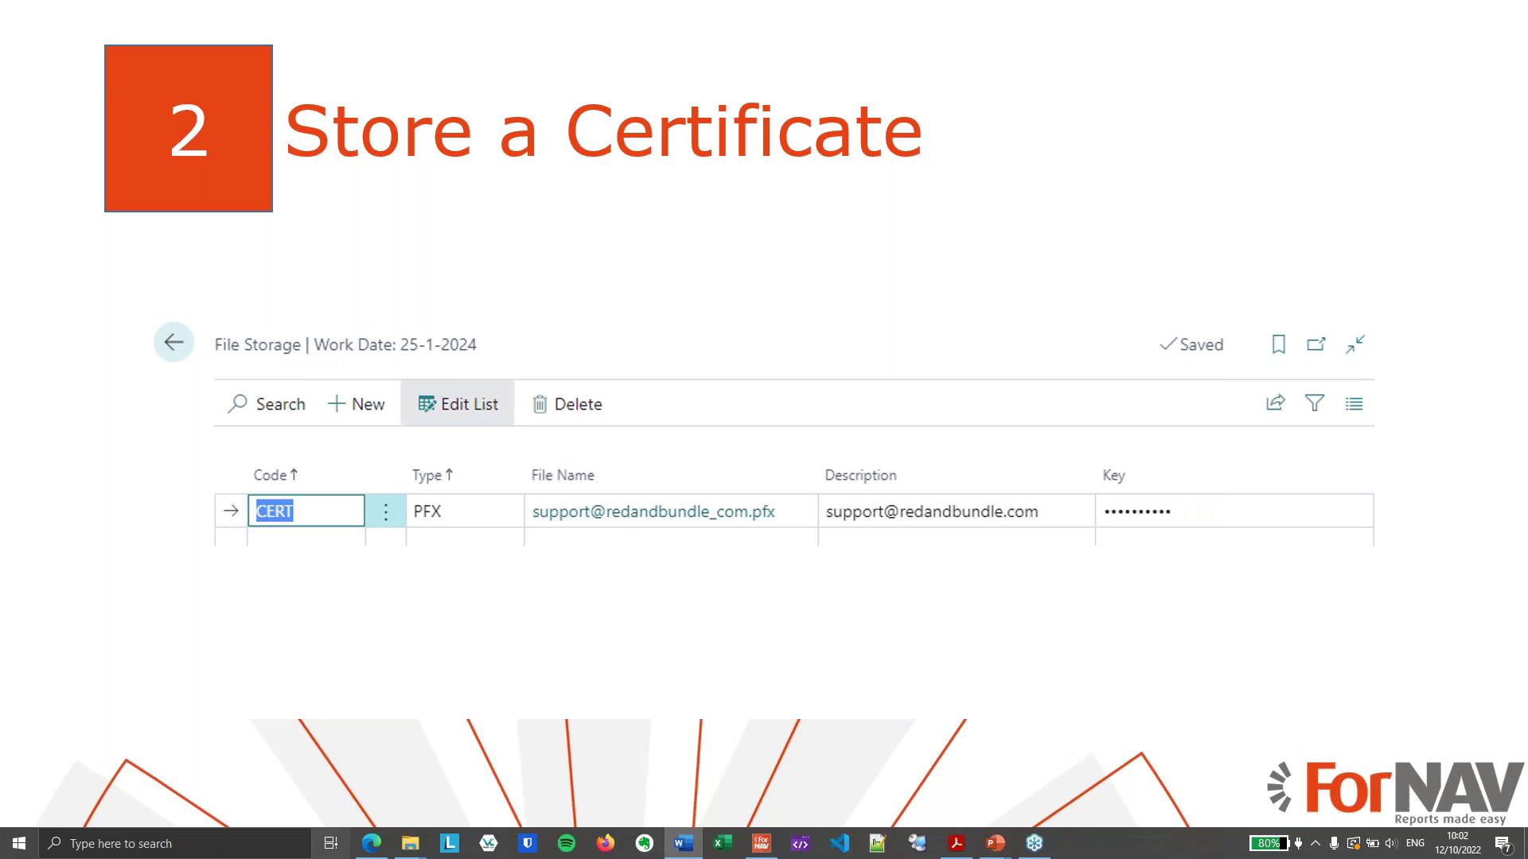
Switch from the presentation to the desktop running Business Central
key("super+Tab")
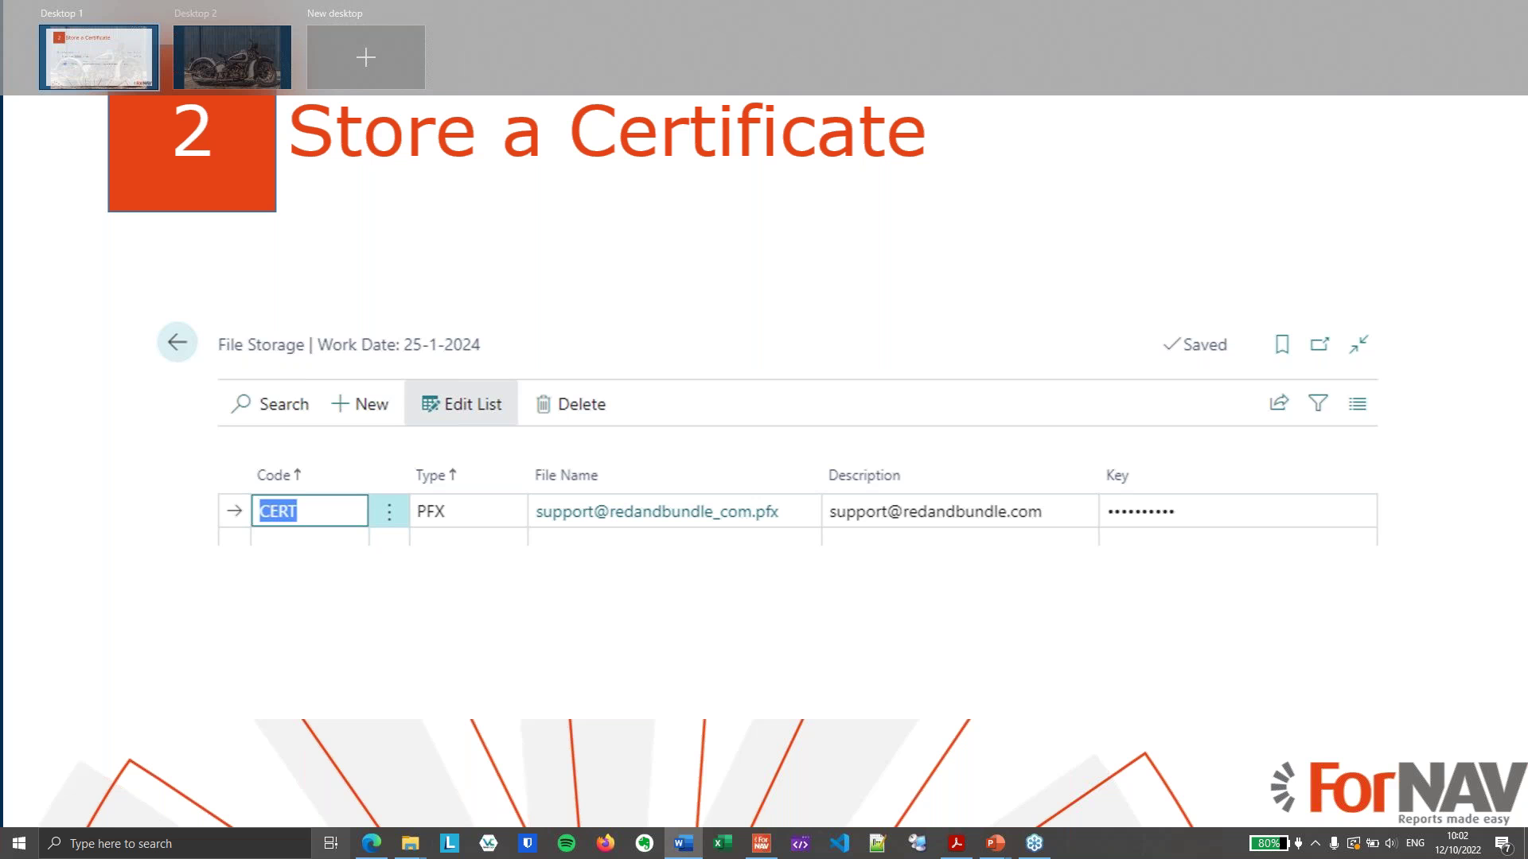
left_click(232, 57)
Search 'file' in Business Central and open the File Storage page
left_click(1401, 145)
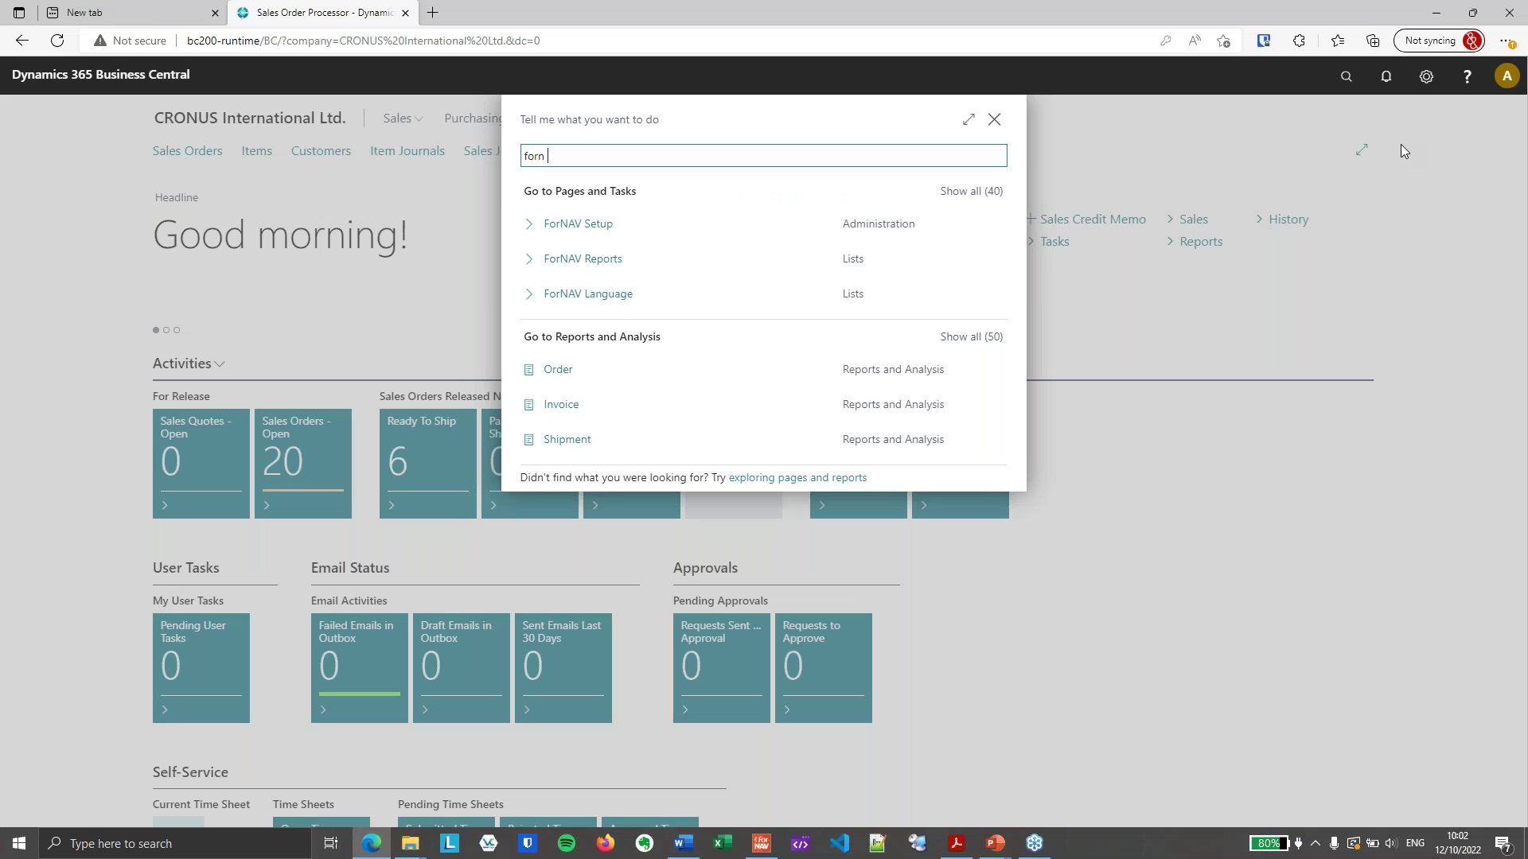
type("file")
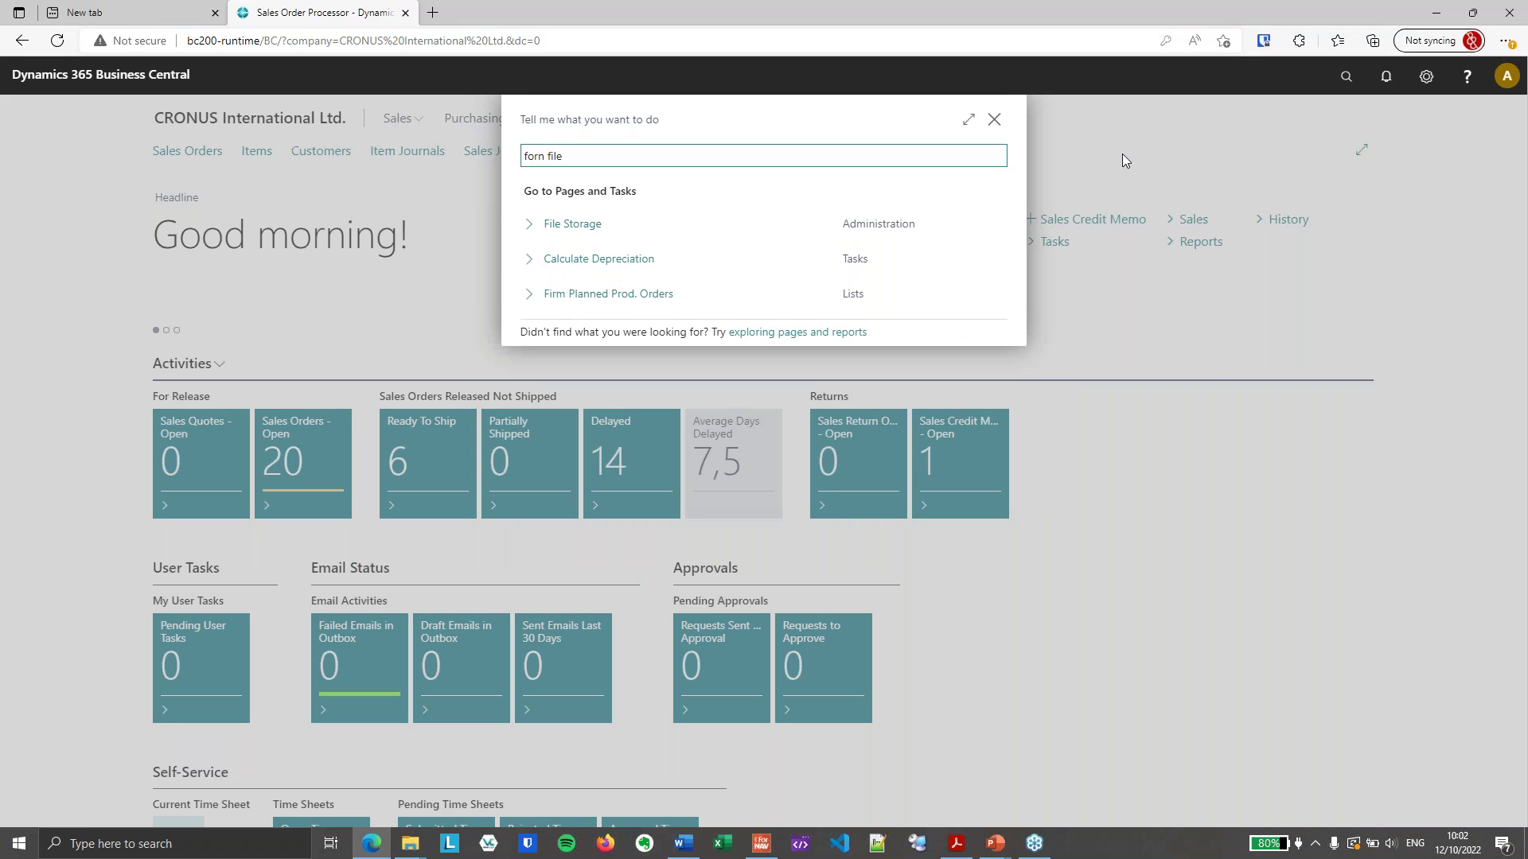
left_click(573, 224)
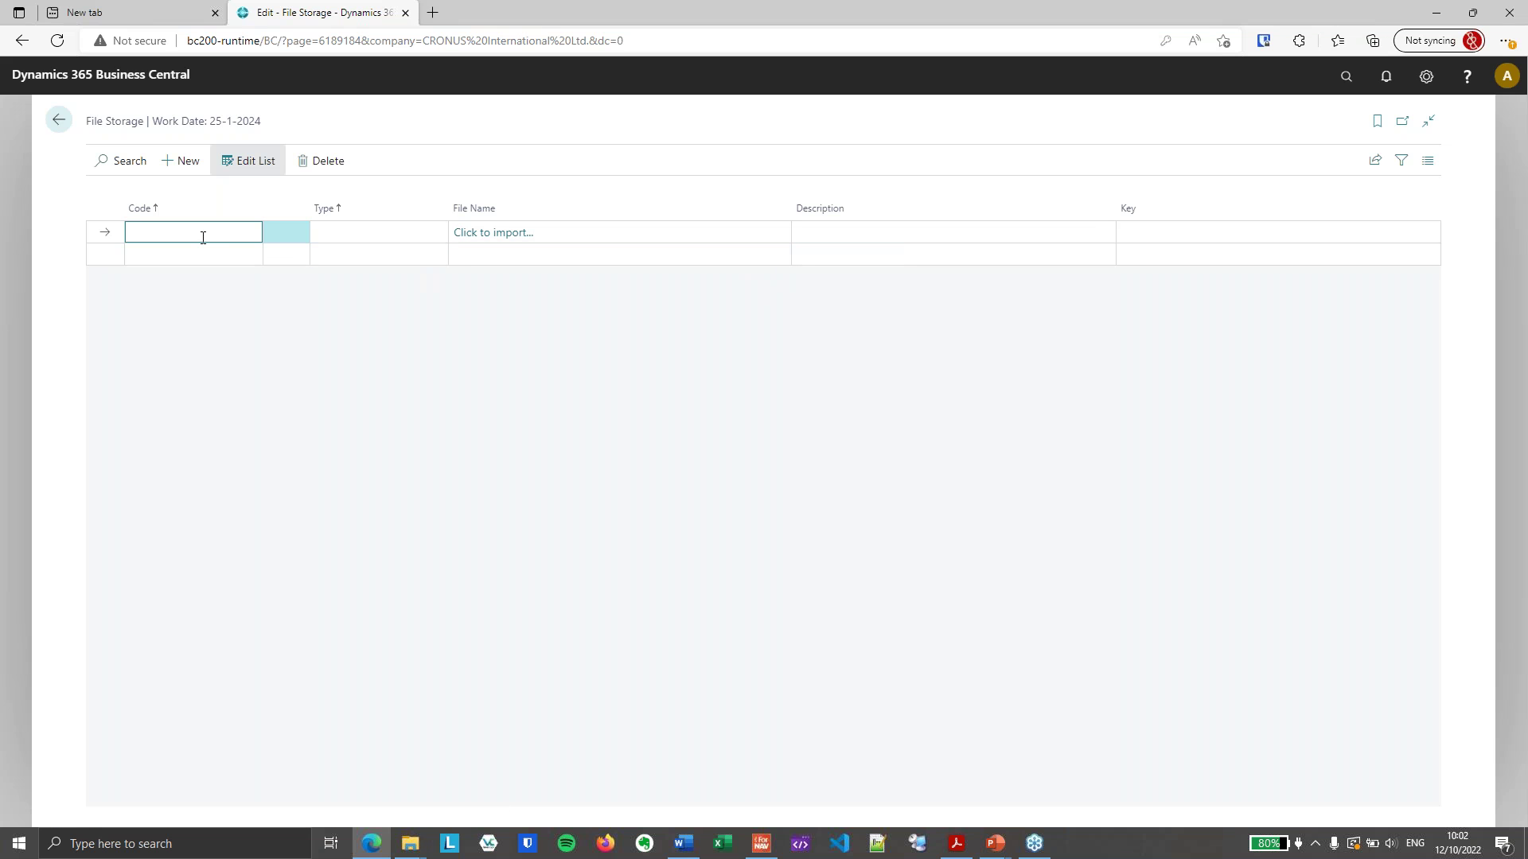
Create a File Storage entry with code CERT and type PFX, then start a file import
type("CERT")
key("Tab")
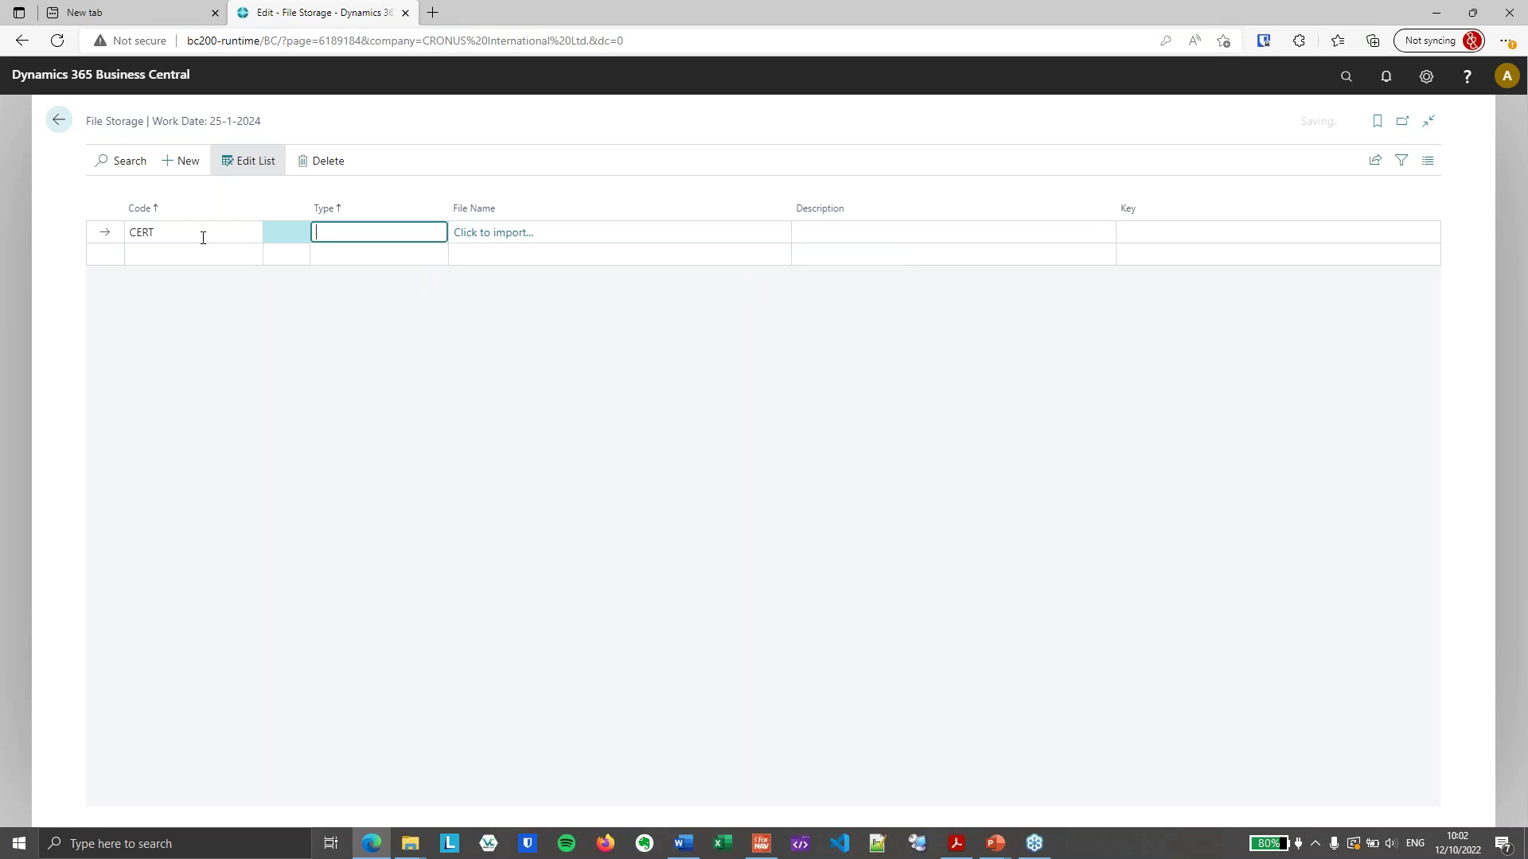
type("PFX")
key("Tab")
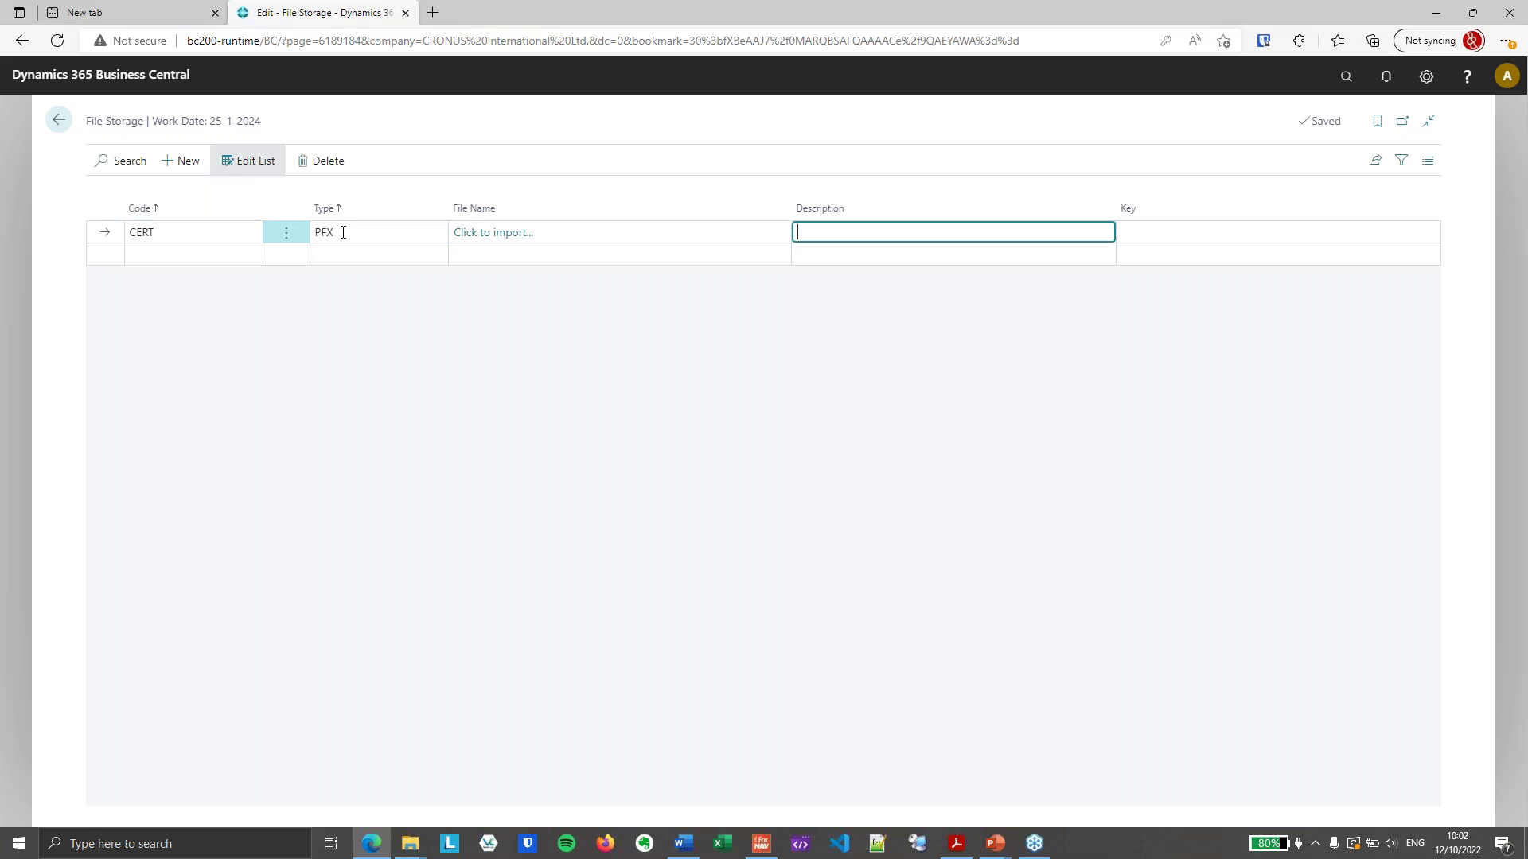
left_click(519, 237)
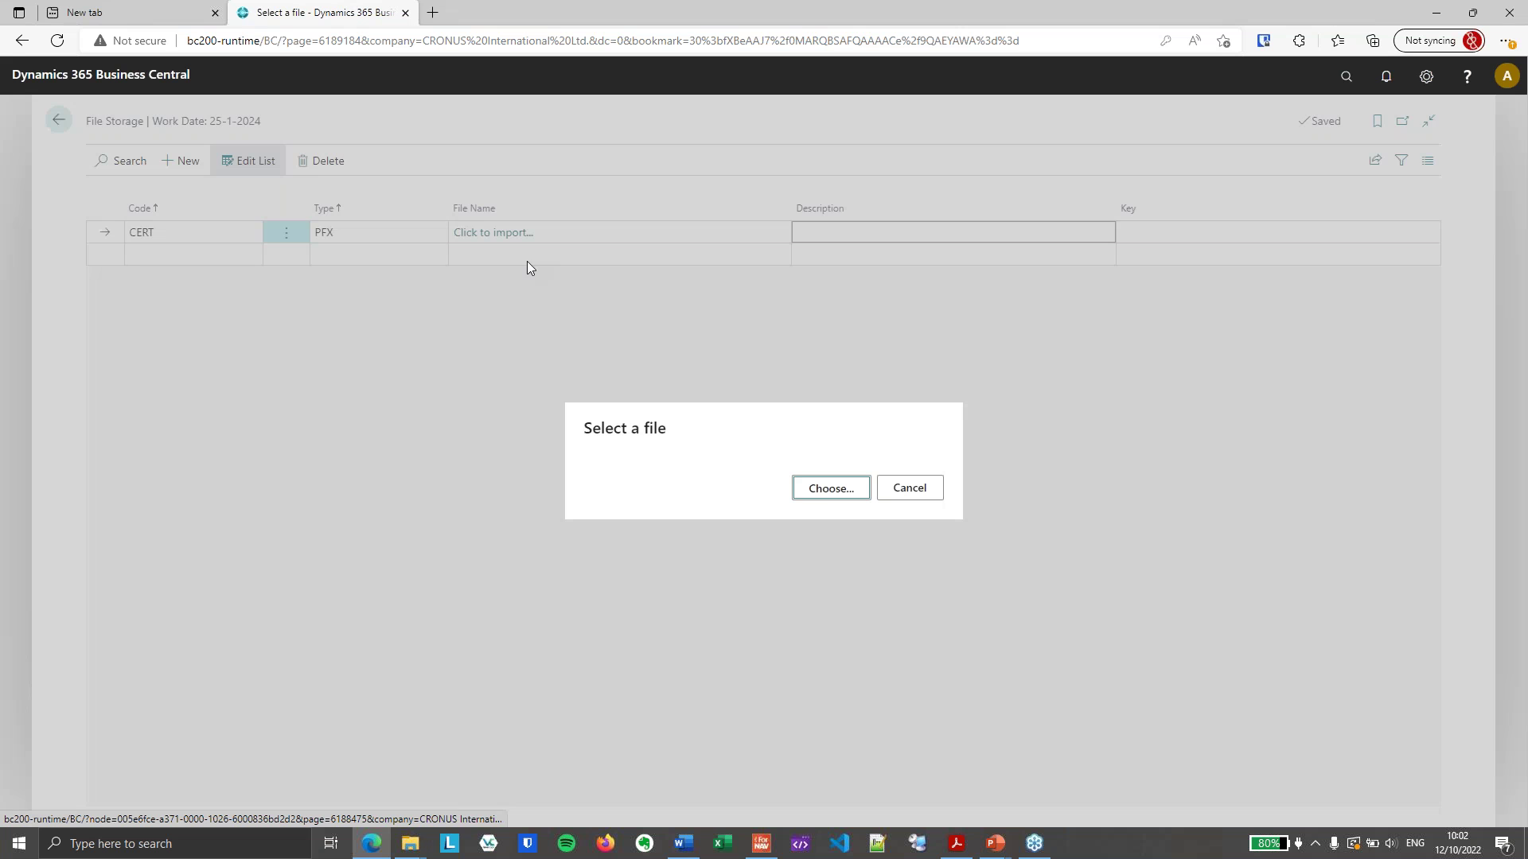
Import the .pfx certificate file into the CERT entry
left_click(799, 484)
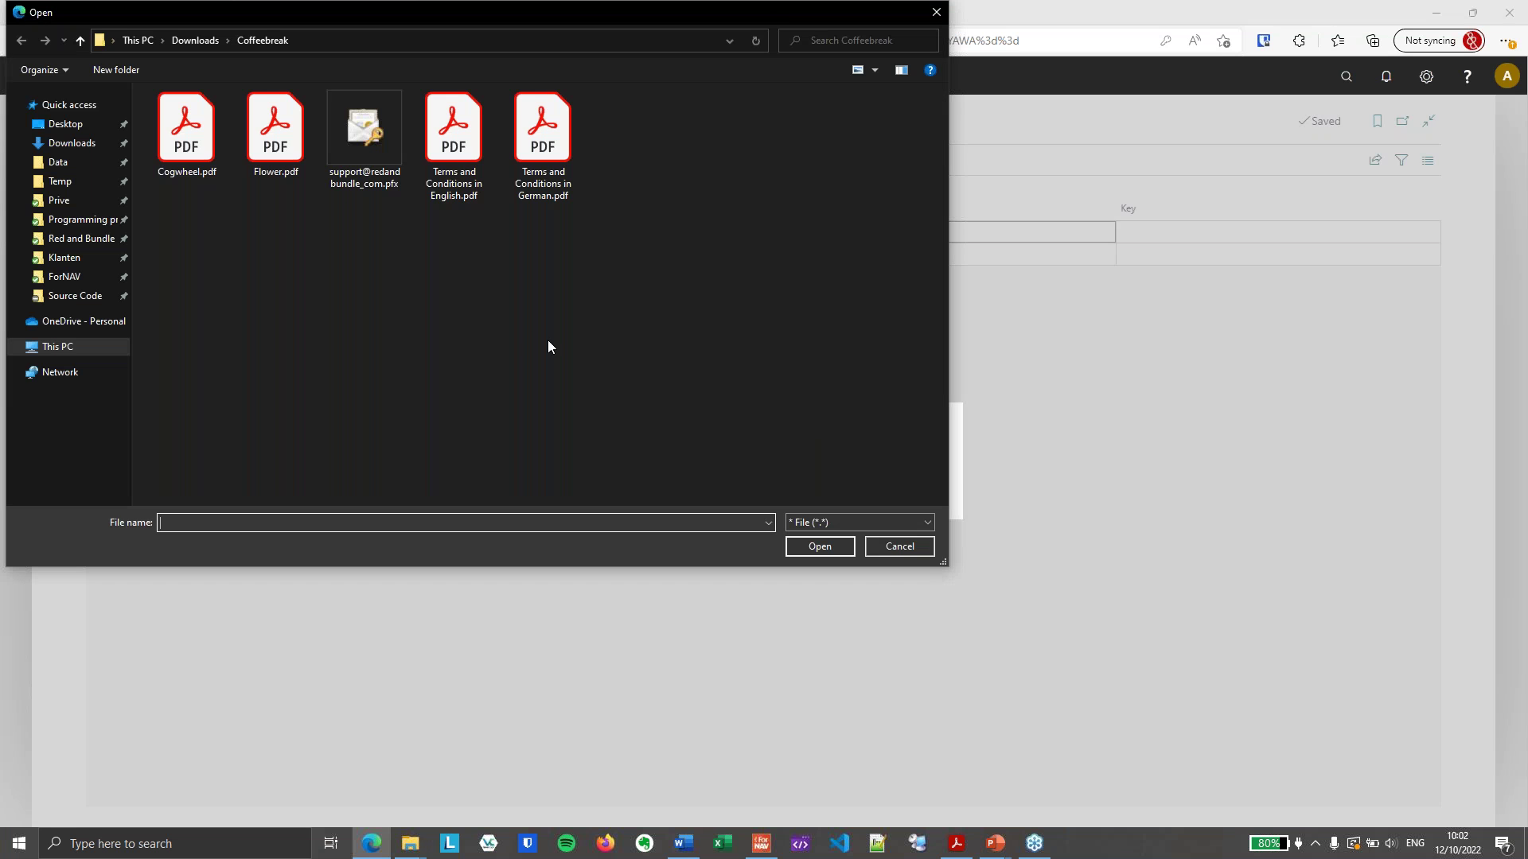
left_click(387, 203)
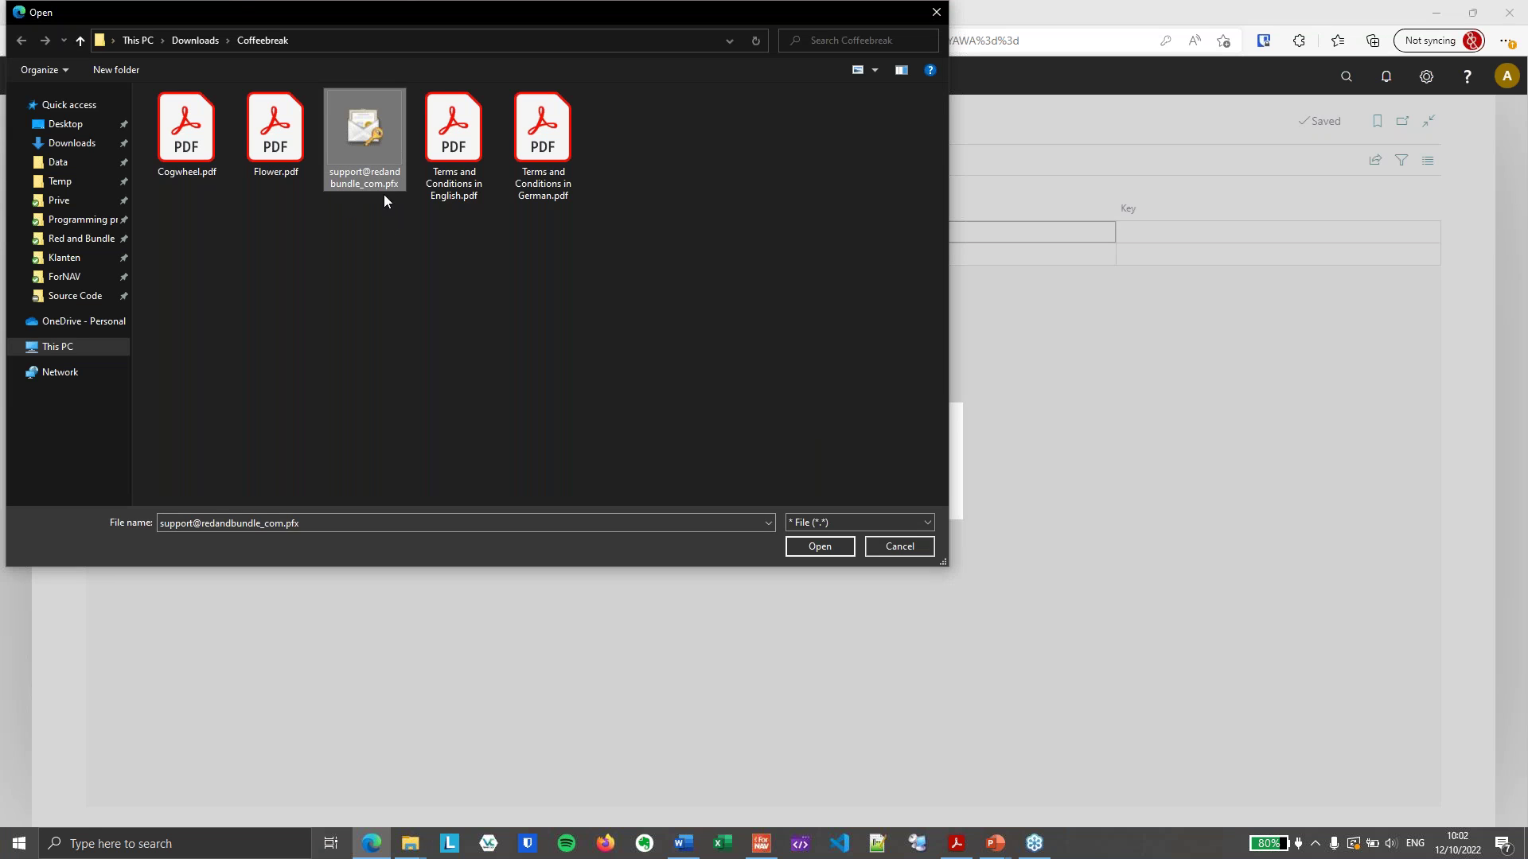
left_click(820, 547)
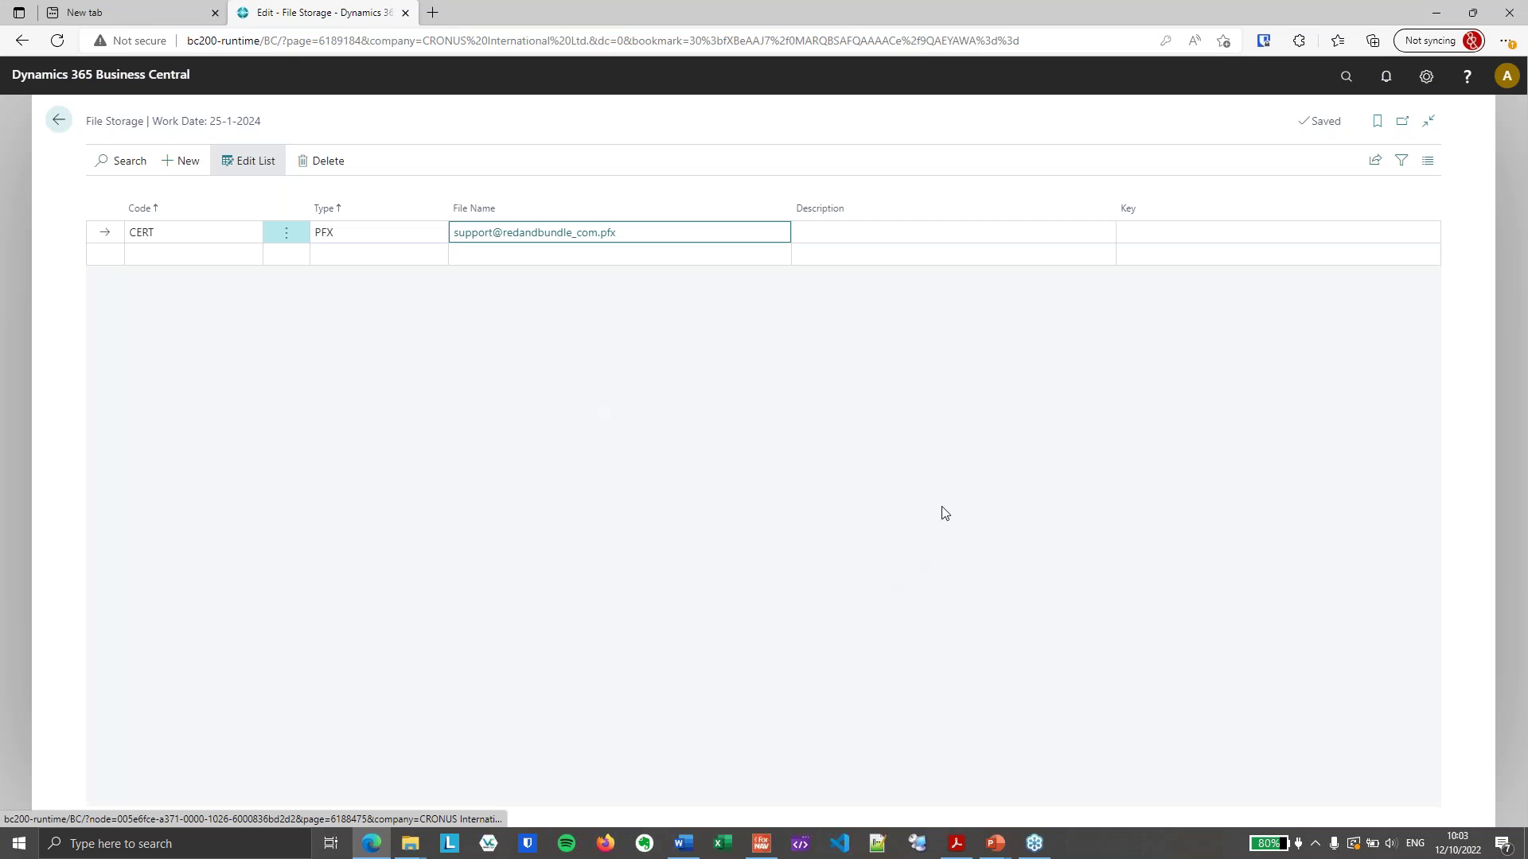
Set the description to 'PDF signing certificate' and paste the certificate password as the key
left_click(955, 231)
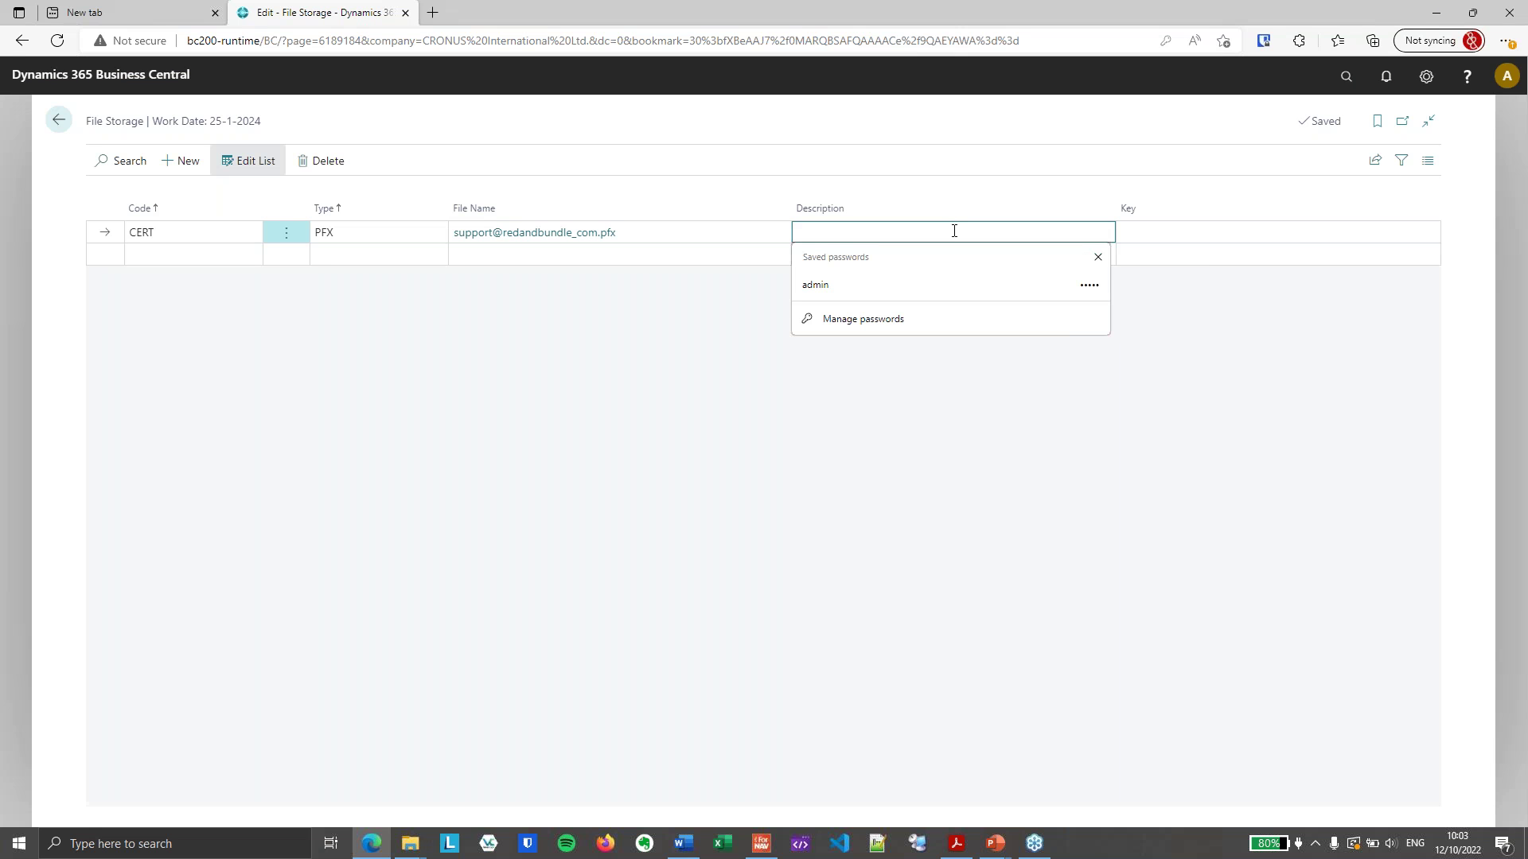
type("PDF s")
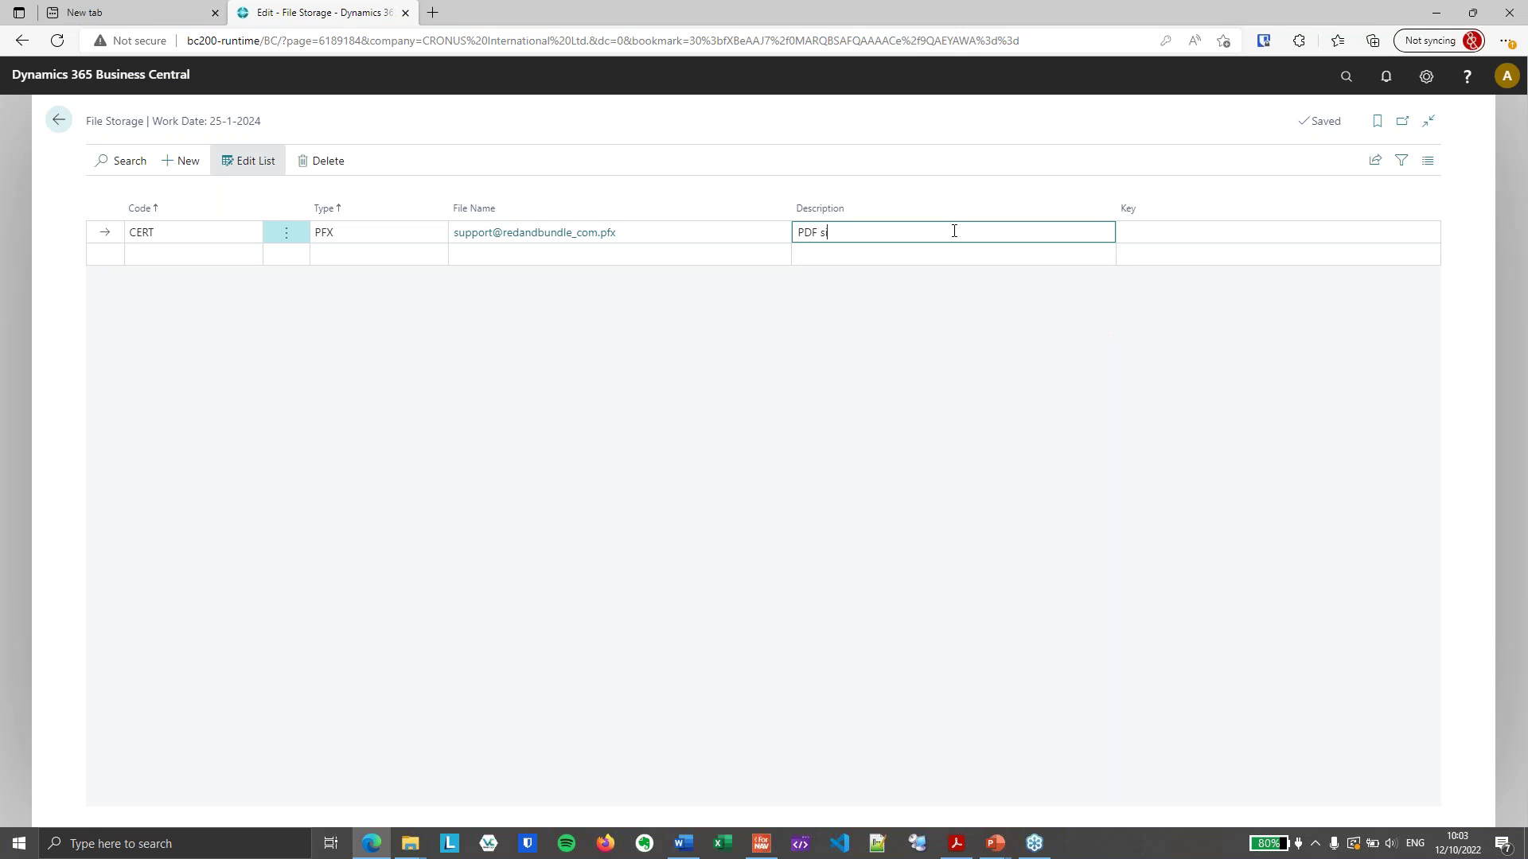
type("igning certificate")
key("Tab")
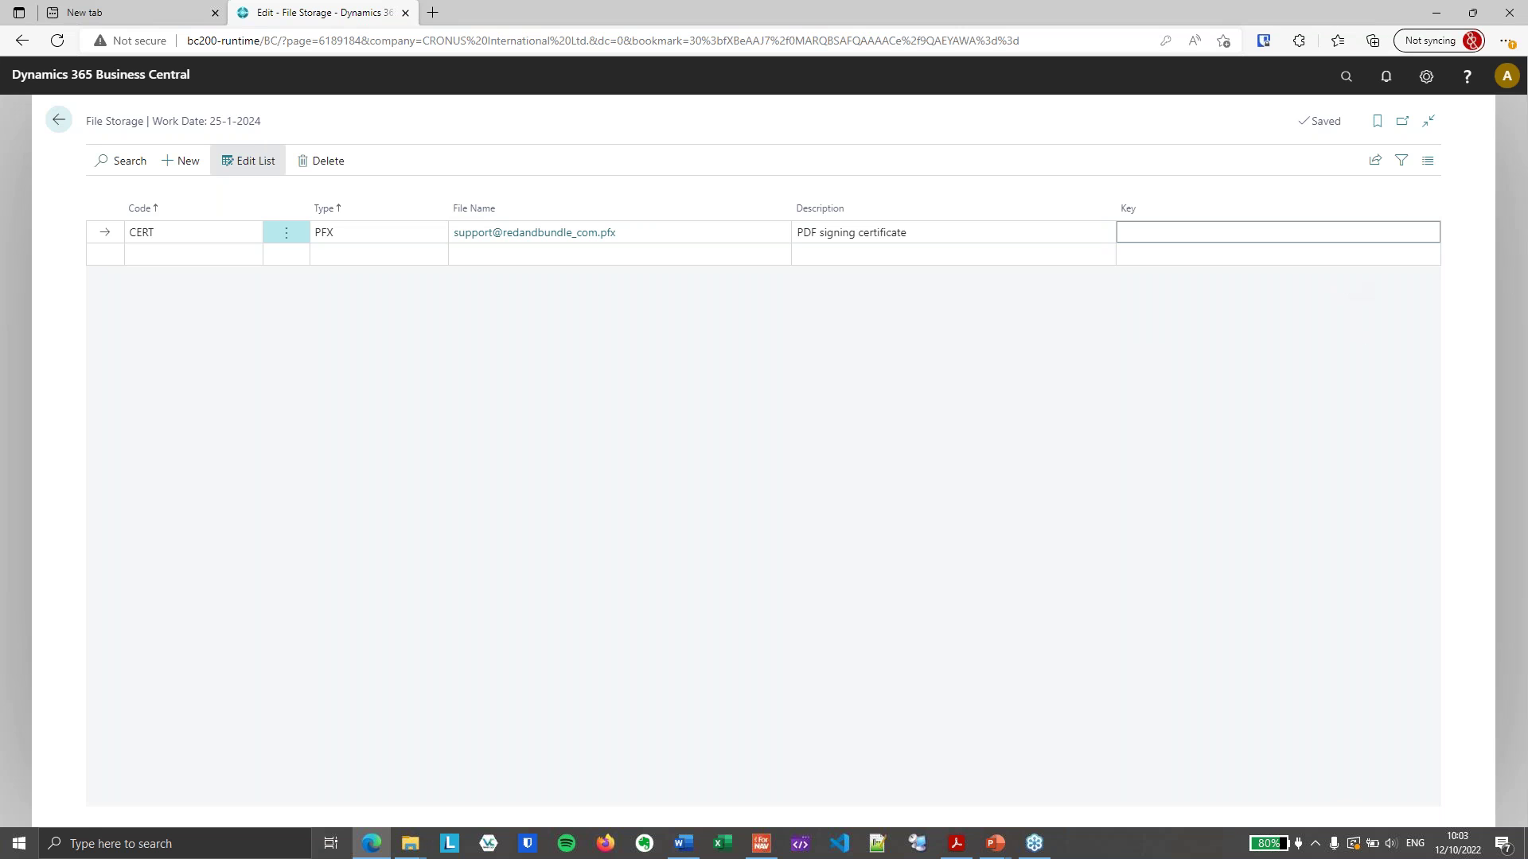
key("alt+Tab")
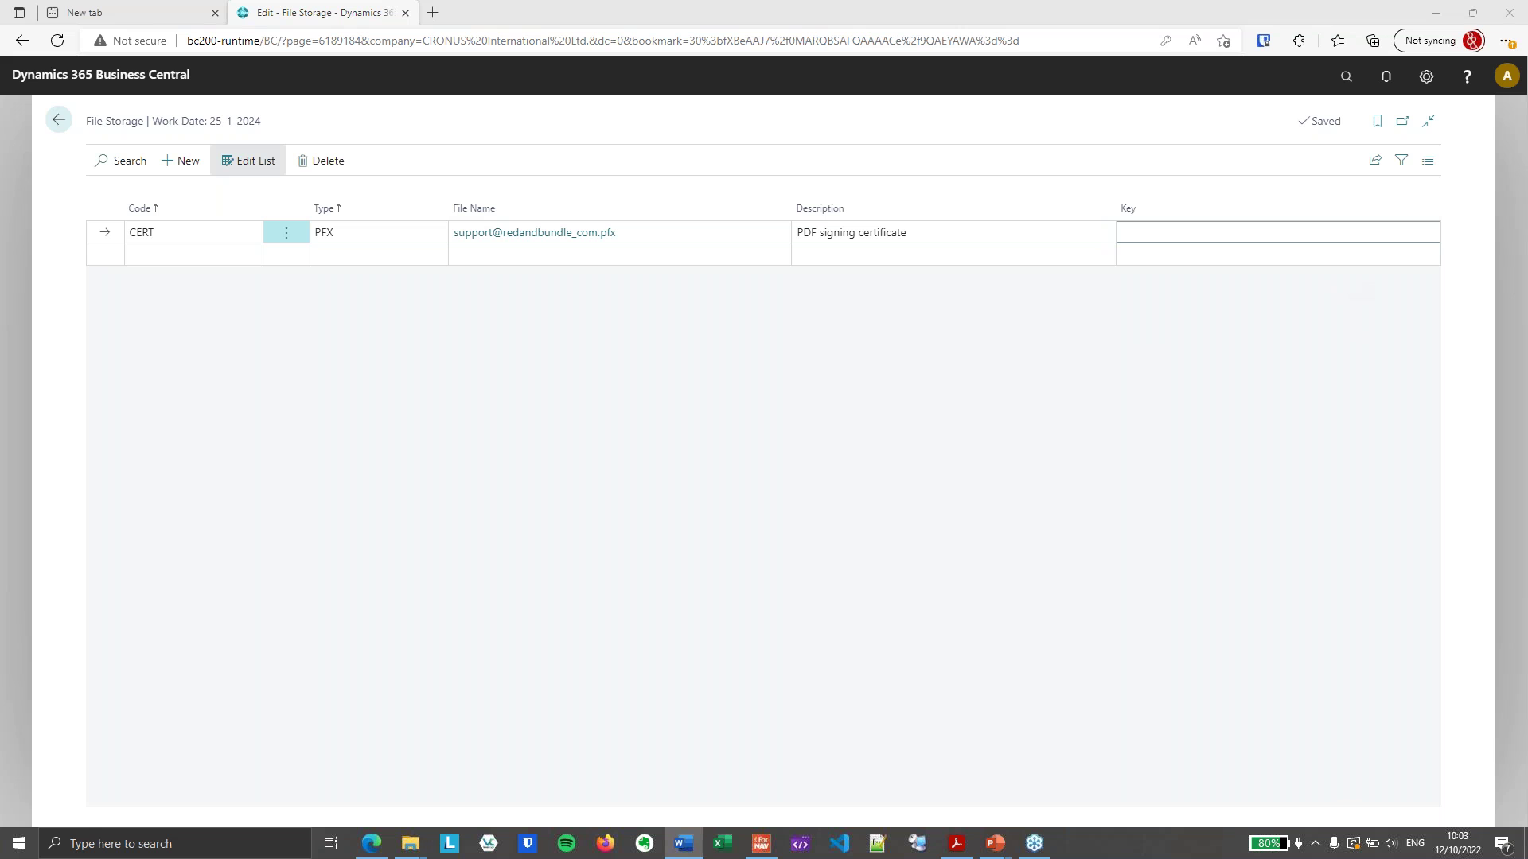
left_click(1236, 233)
key("ctrl+v")
left_click(1334, 313)
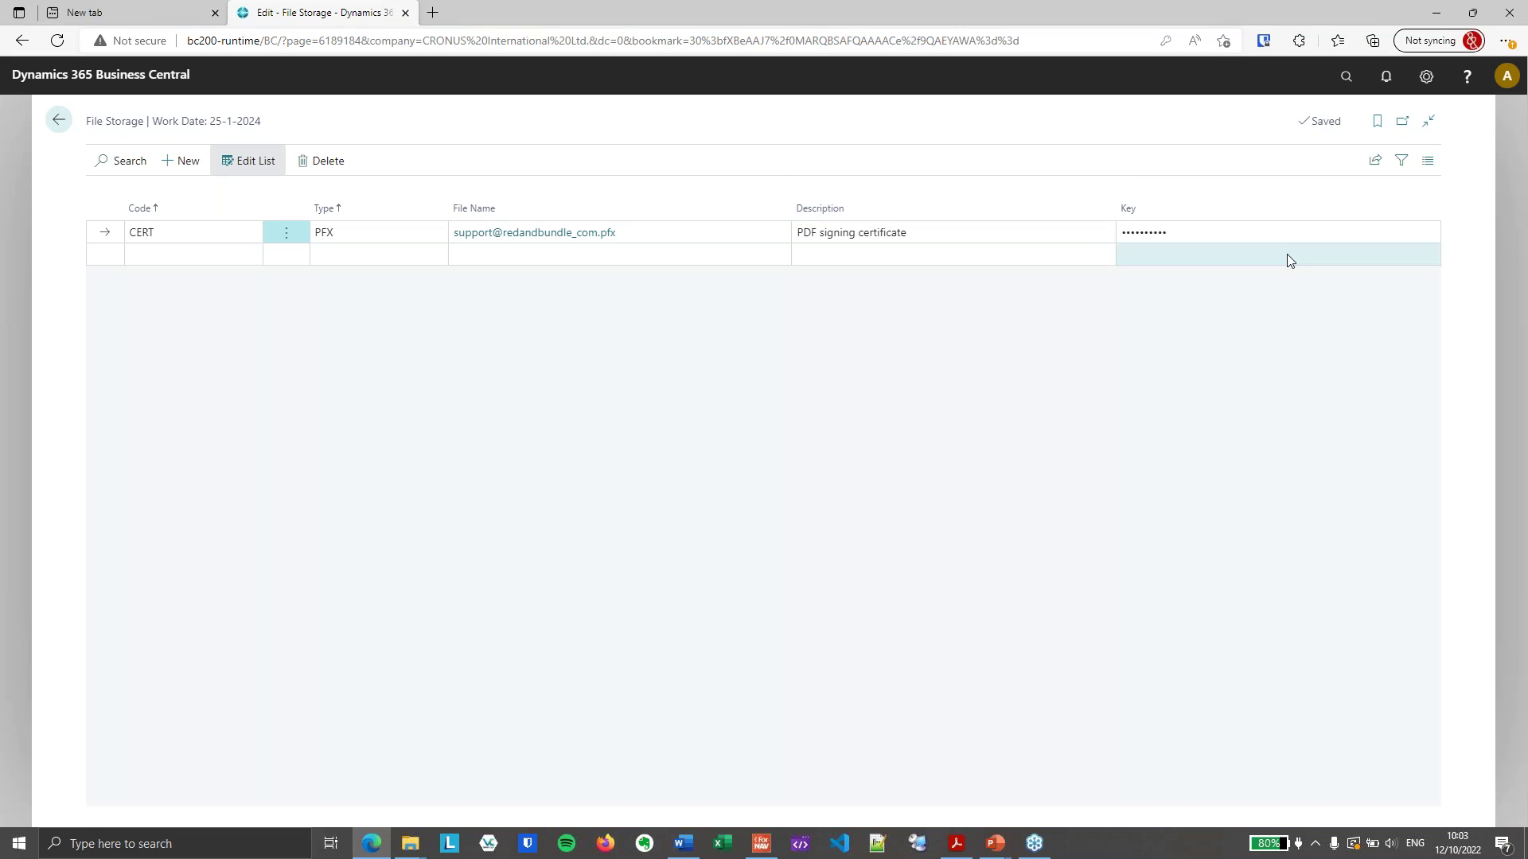
left_click(1220, 224)
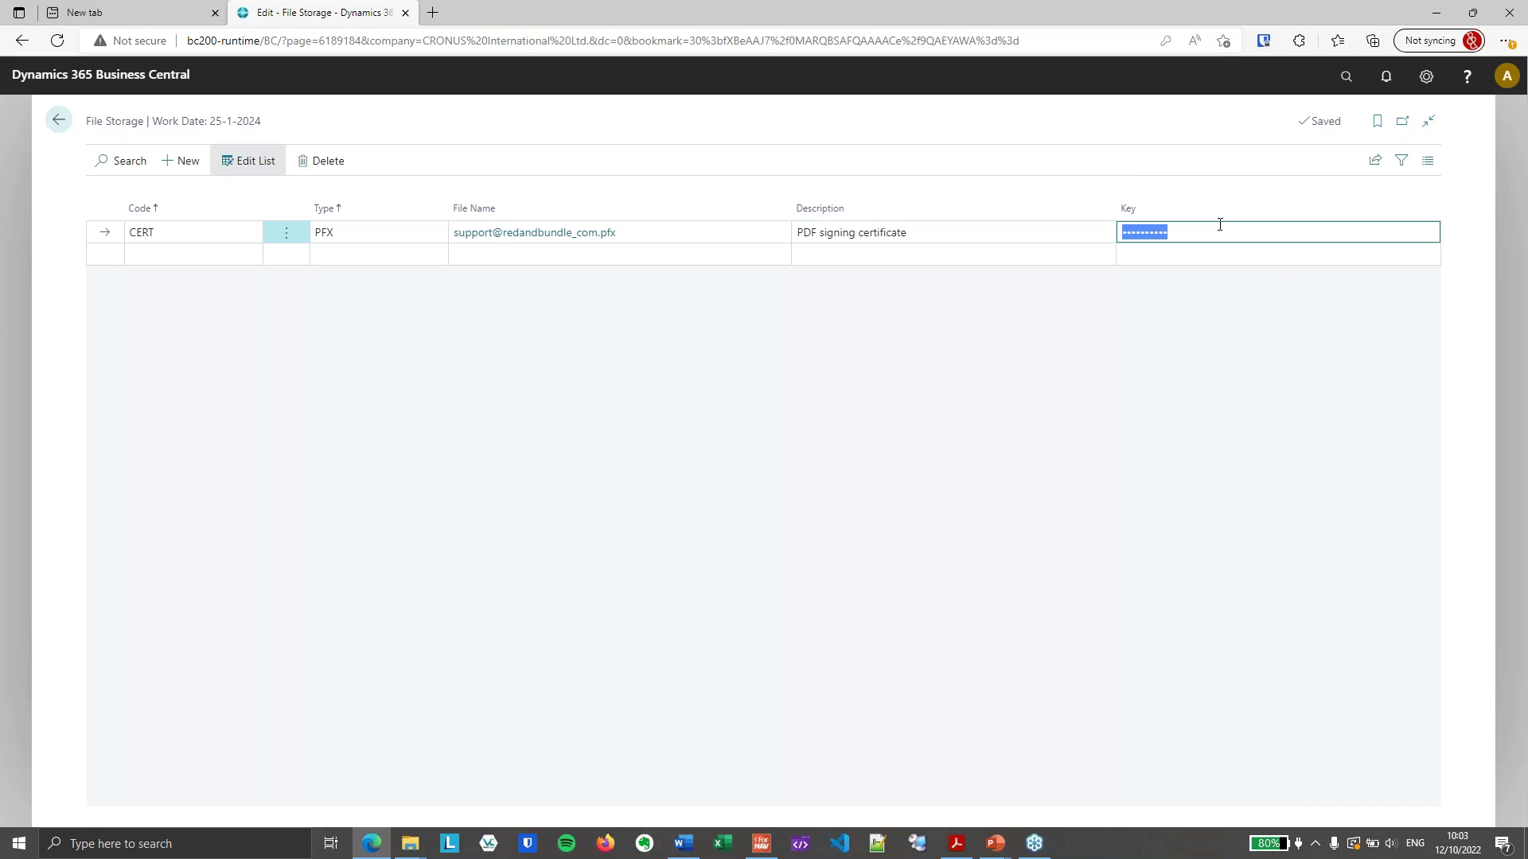
left_click(1217, 280)
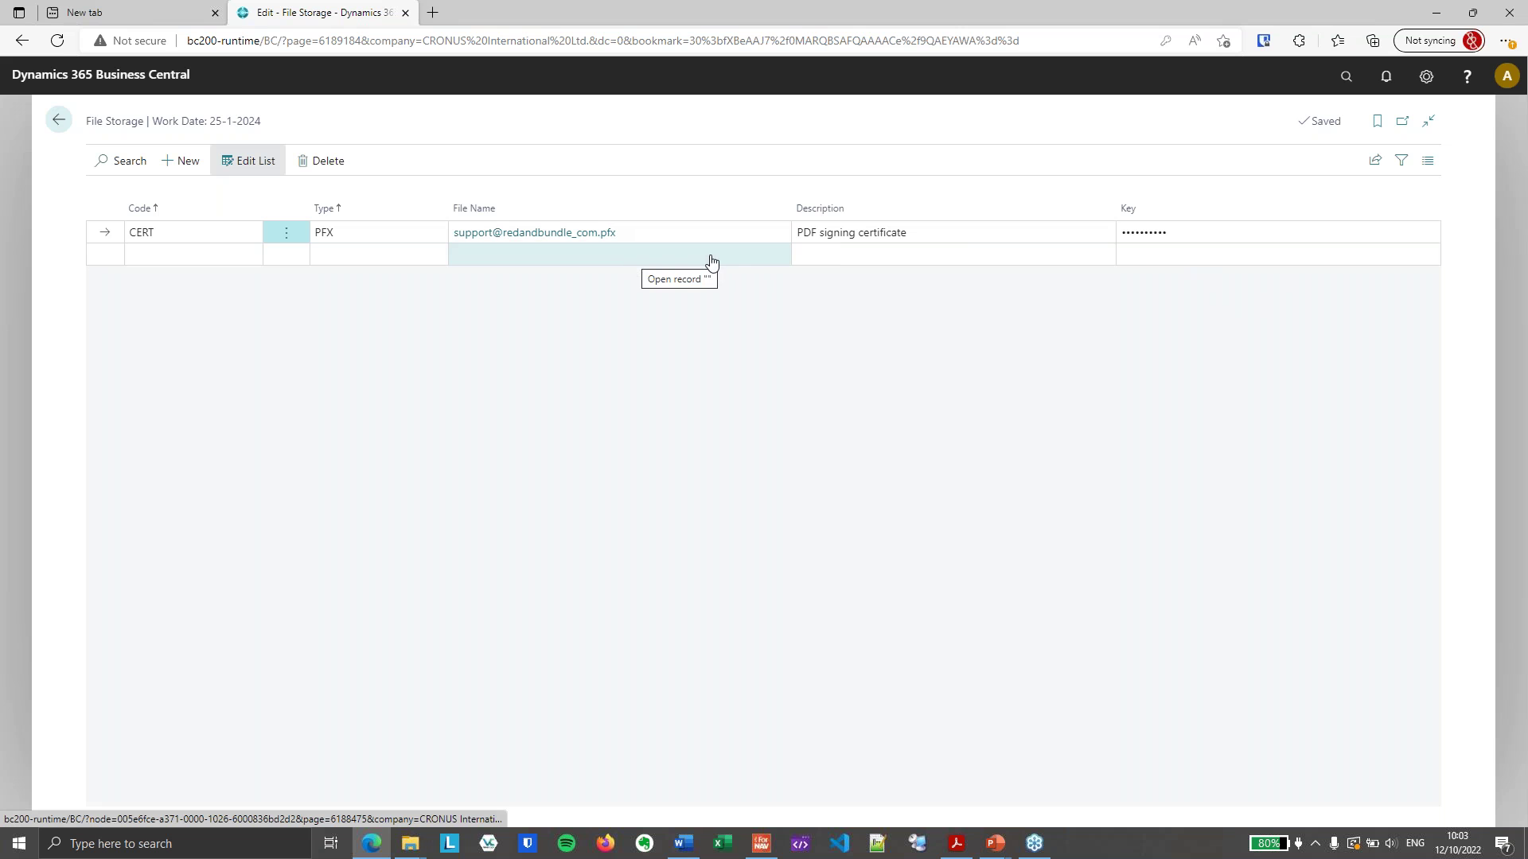
left_click(61, 122)
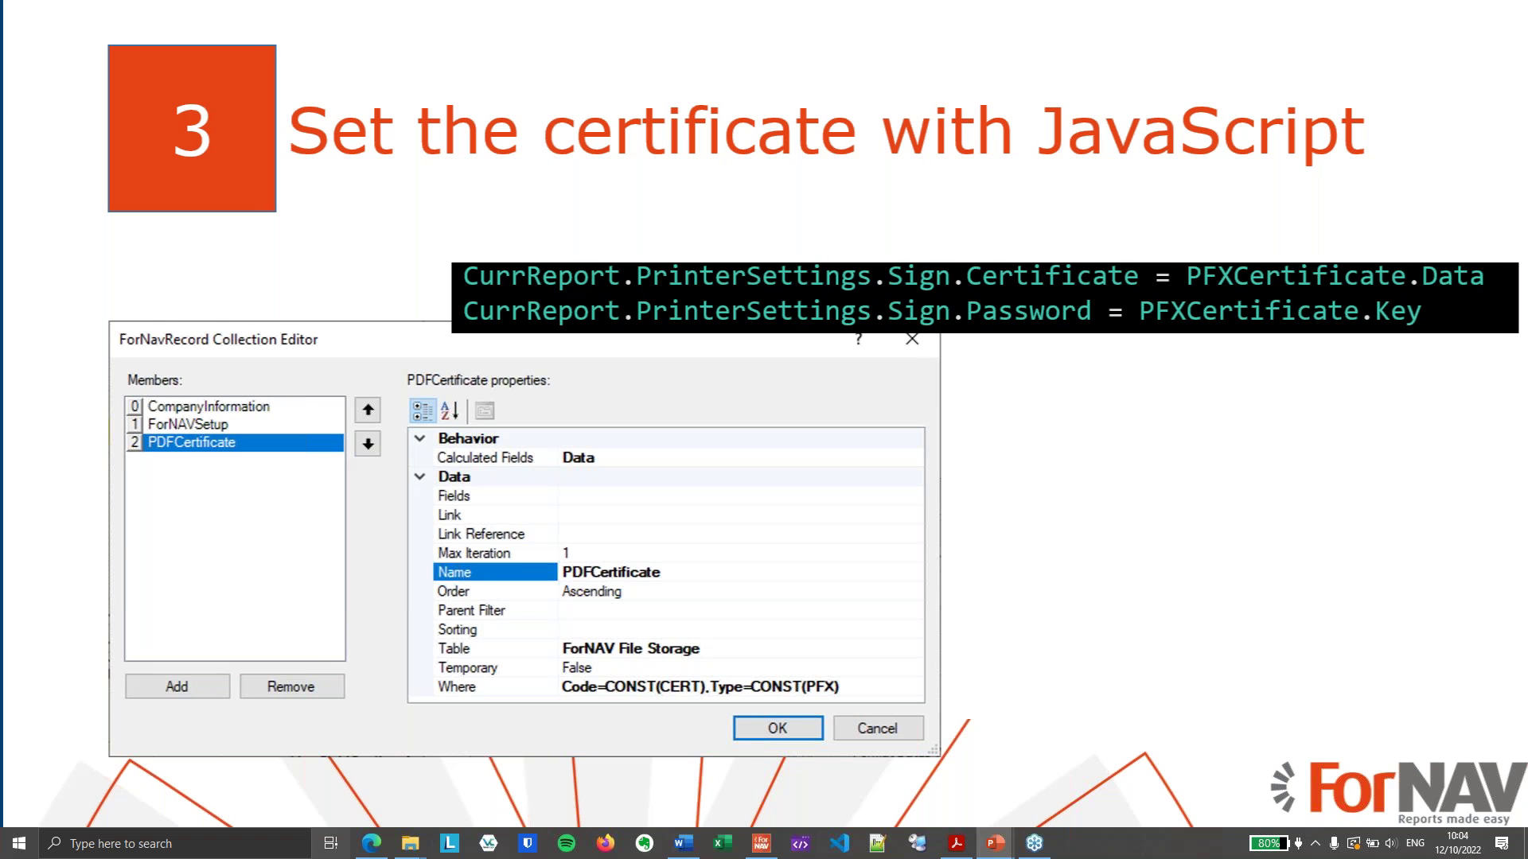
Leave the 'Set the certificate with JavaScript' slide for the desktop overview
key("super+Tab")
Decline saving the password, then open the Invoice standard report's layout in ForNAV Designer
left_click(573, 493)
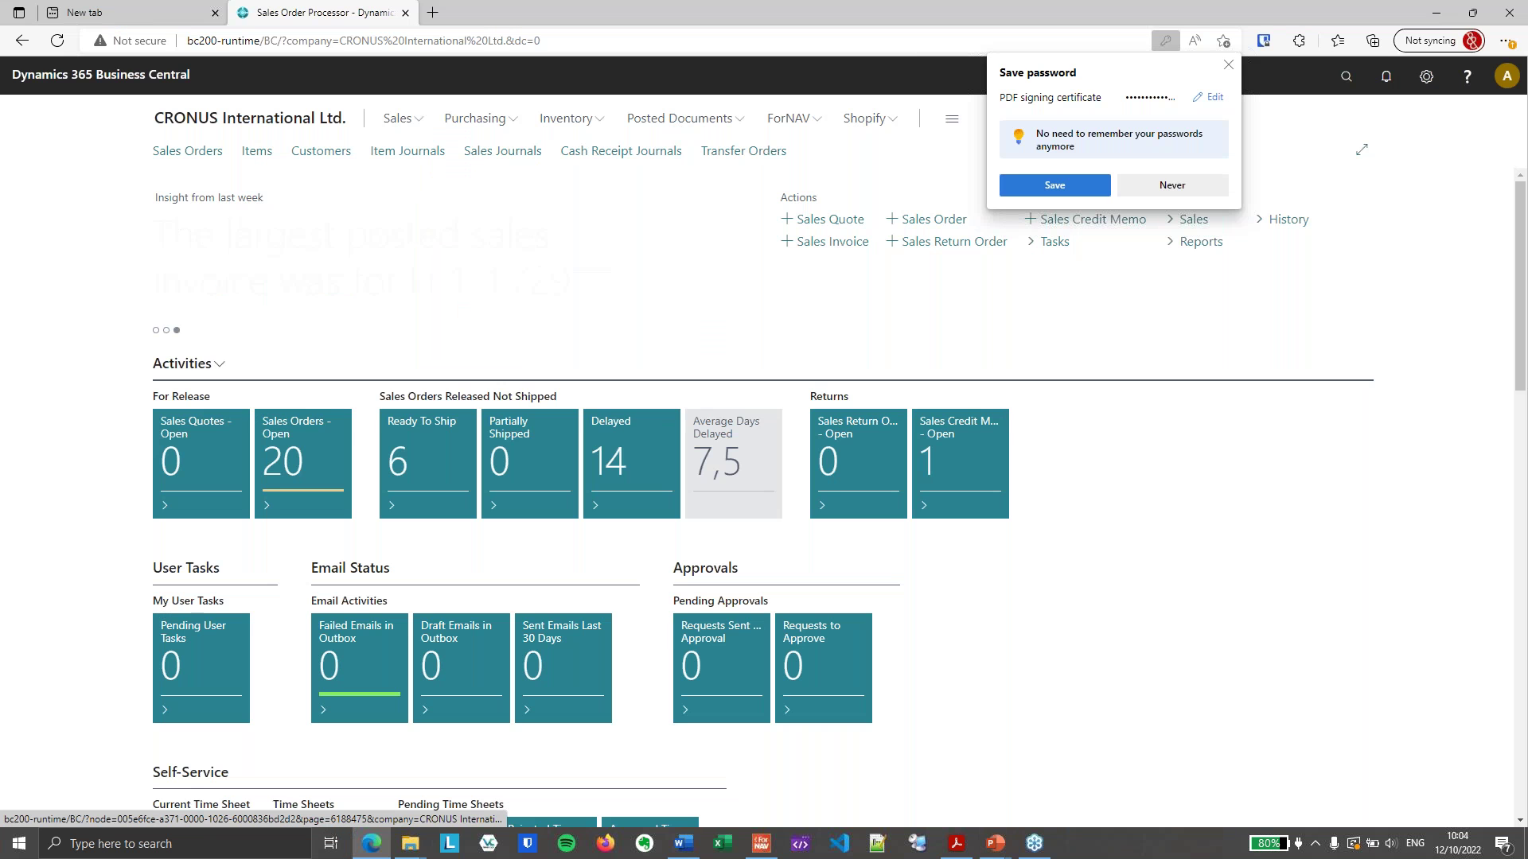
left_click(1154, 189)
left_click(203, 151)
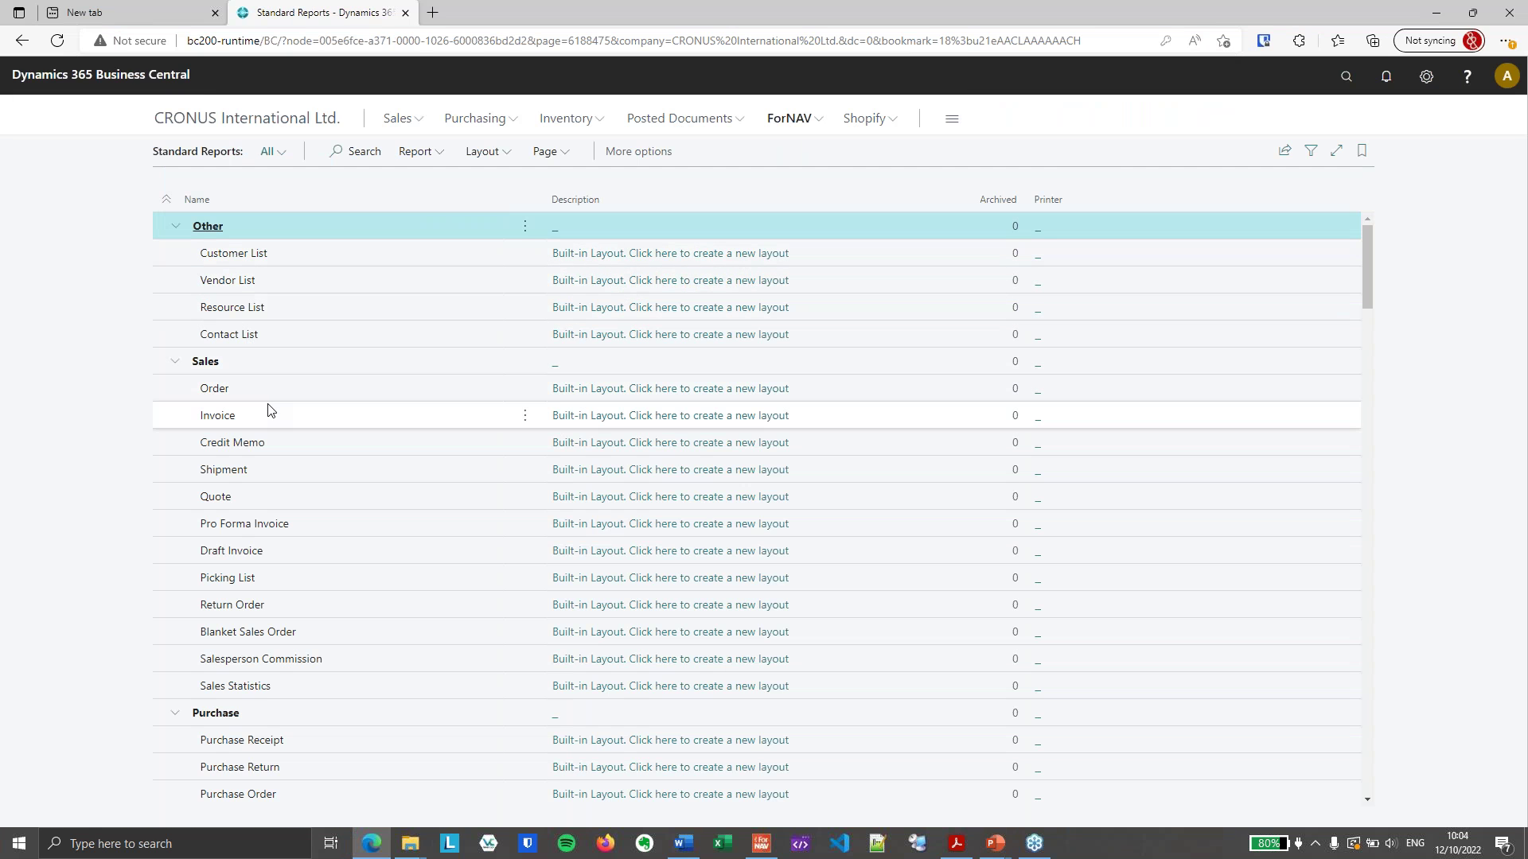
left_click(358, 416)
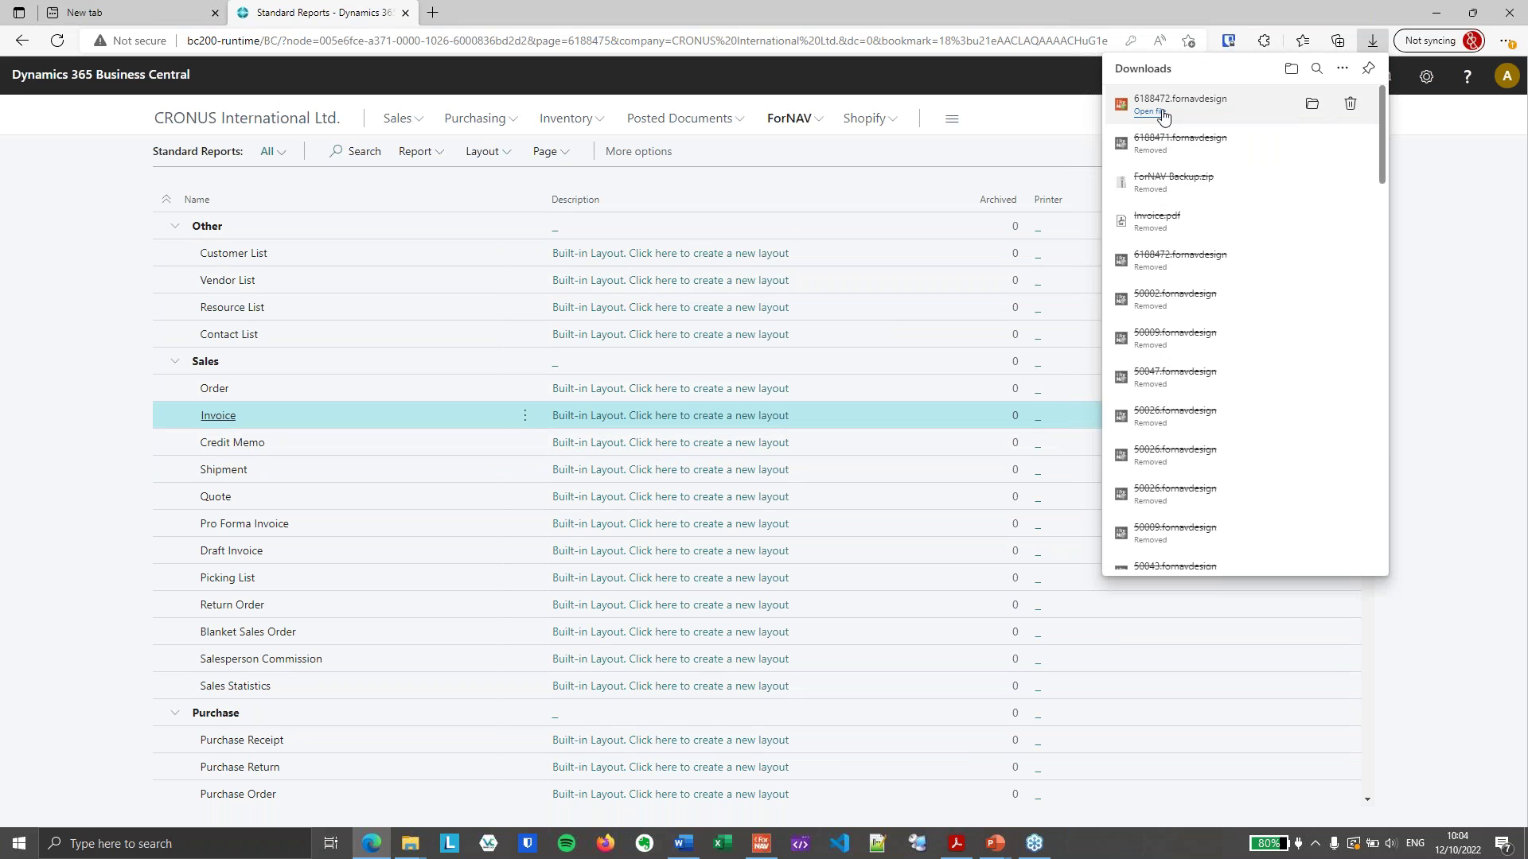
left_click(1148, 111)
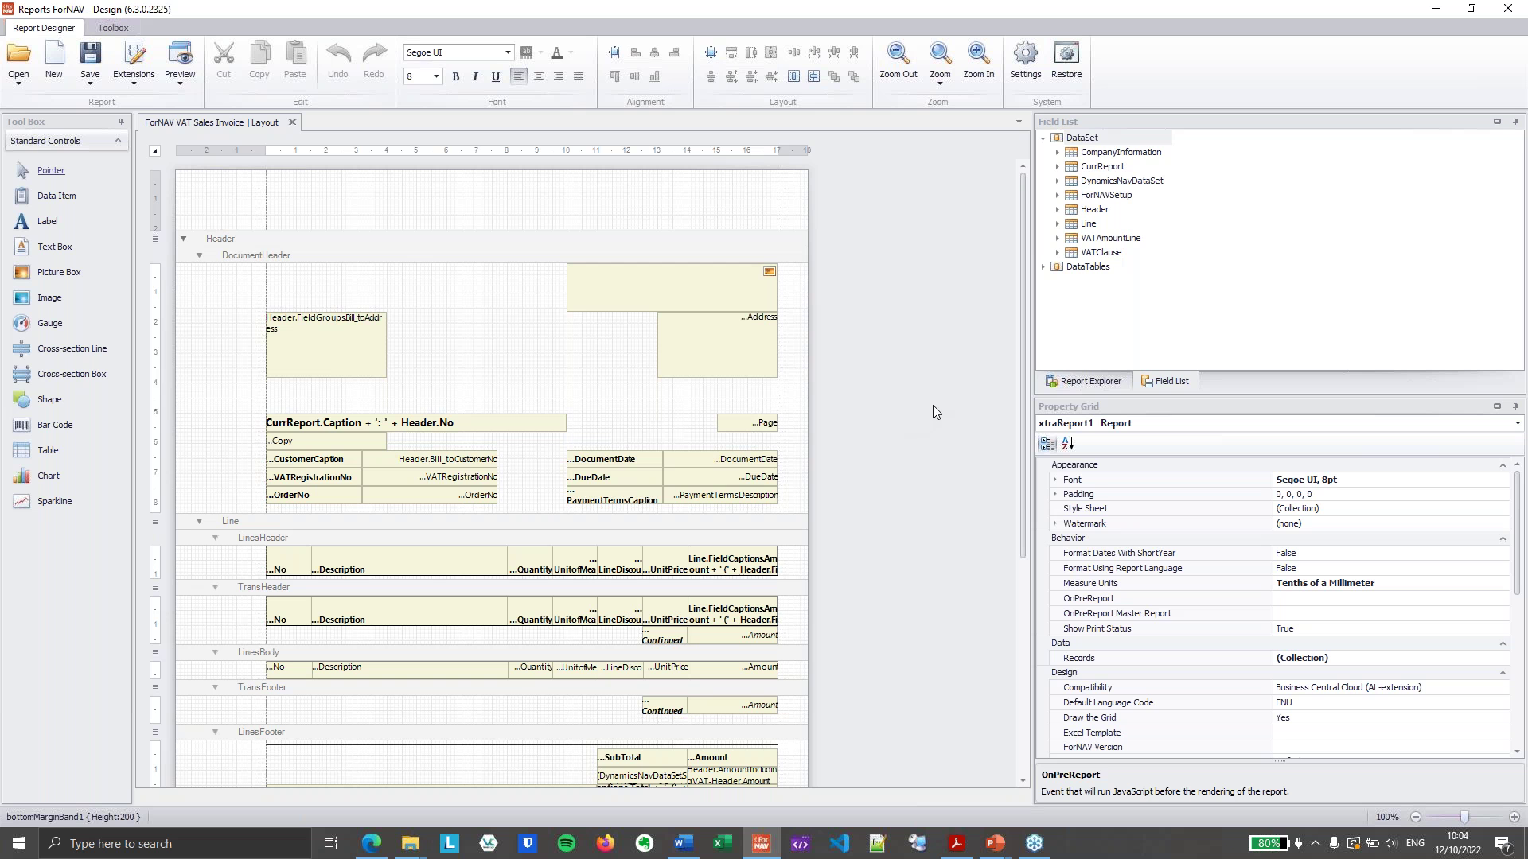
Add a new data record on the ForNAV File Storage table
scroll(932, 412, "up", 2)
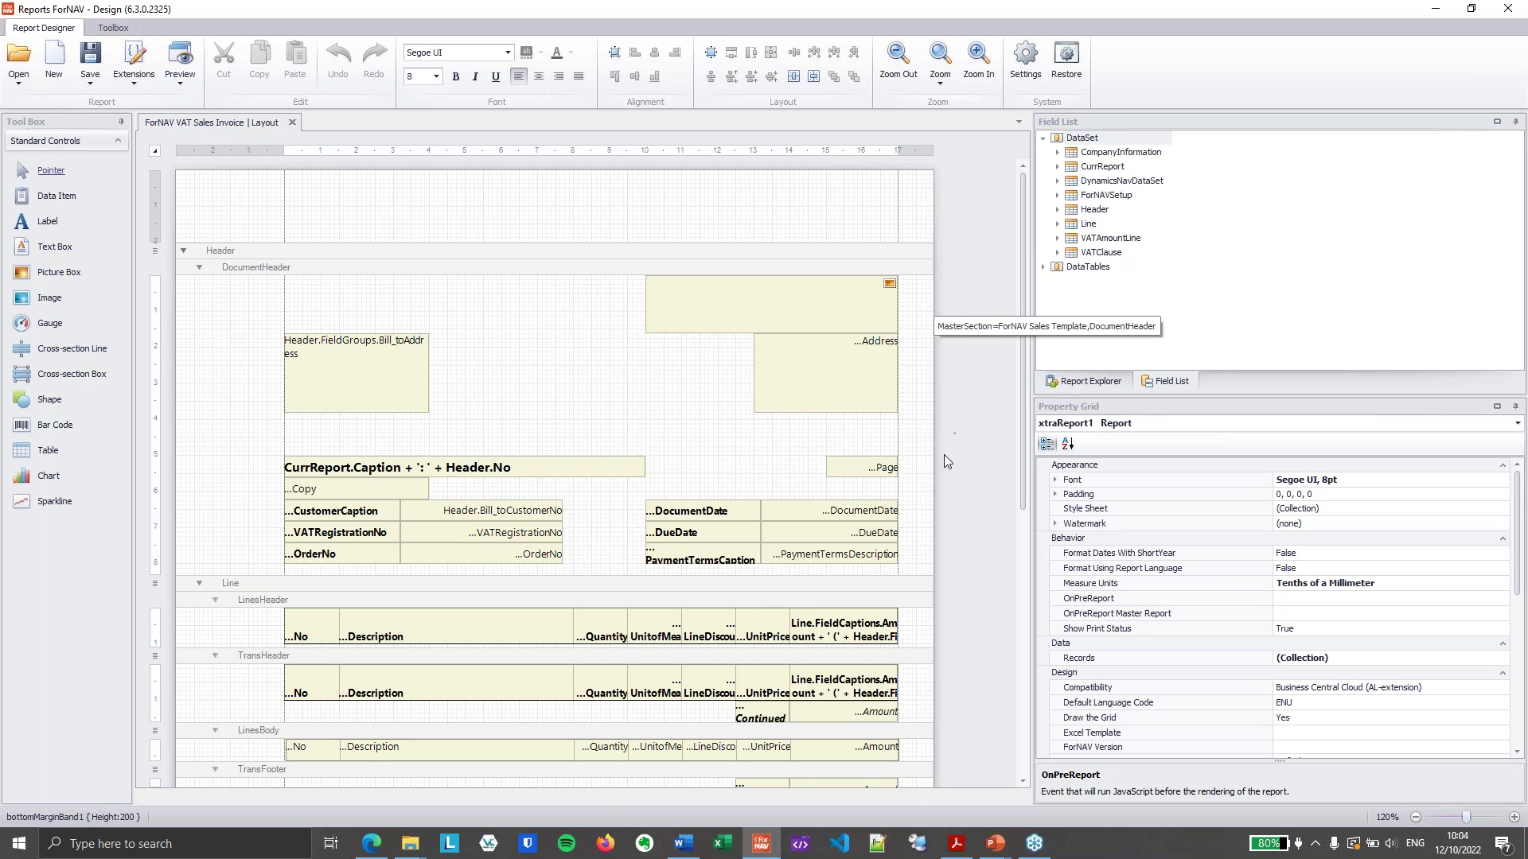
left_click(1368, 665)
left_click(1502, 658)
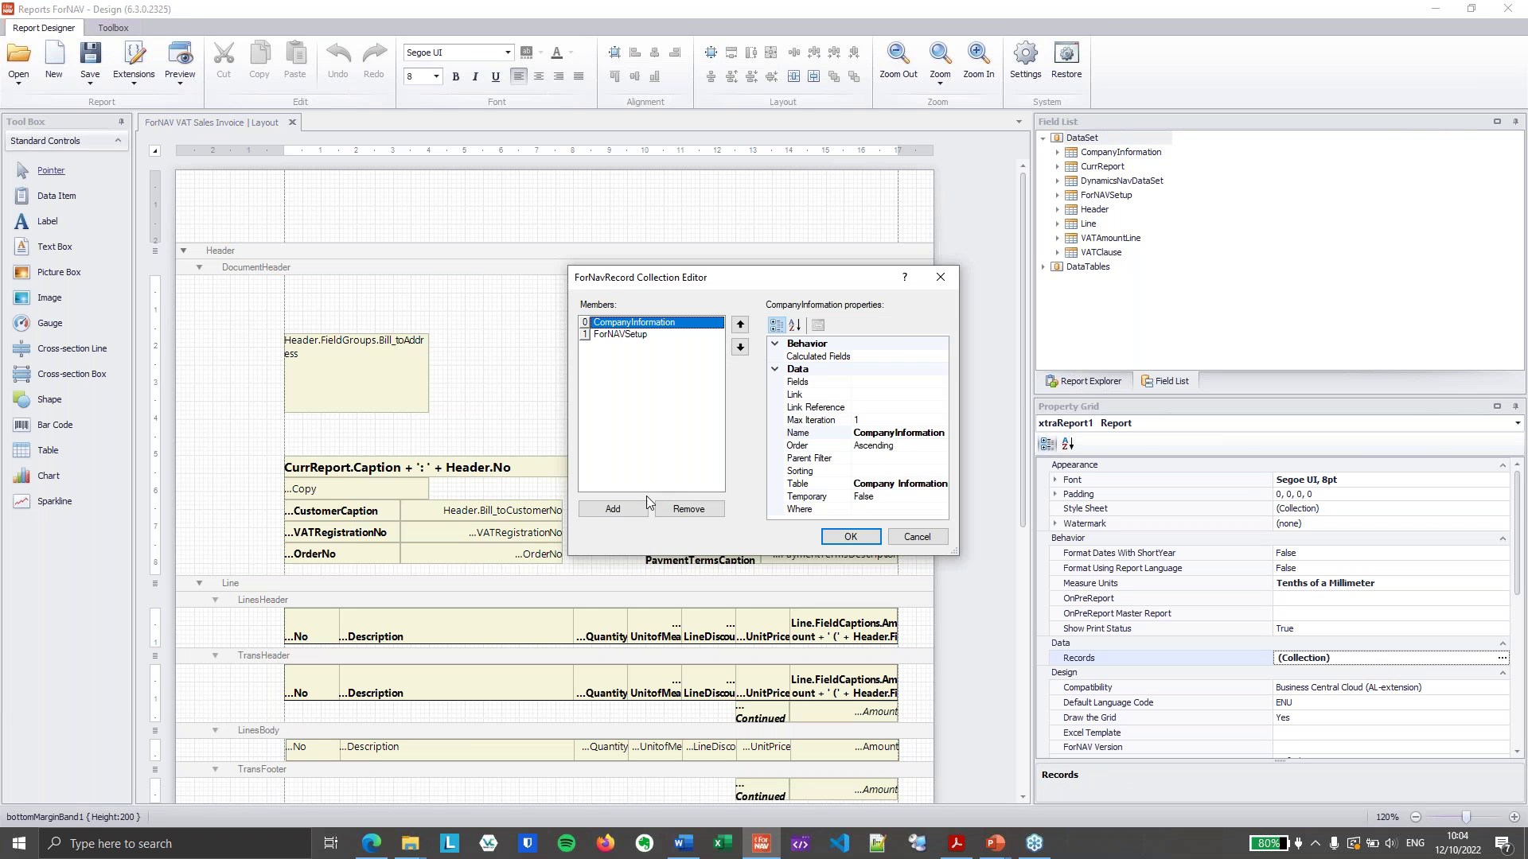
left_click(633, 512)
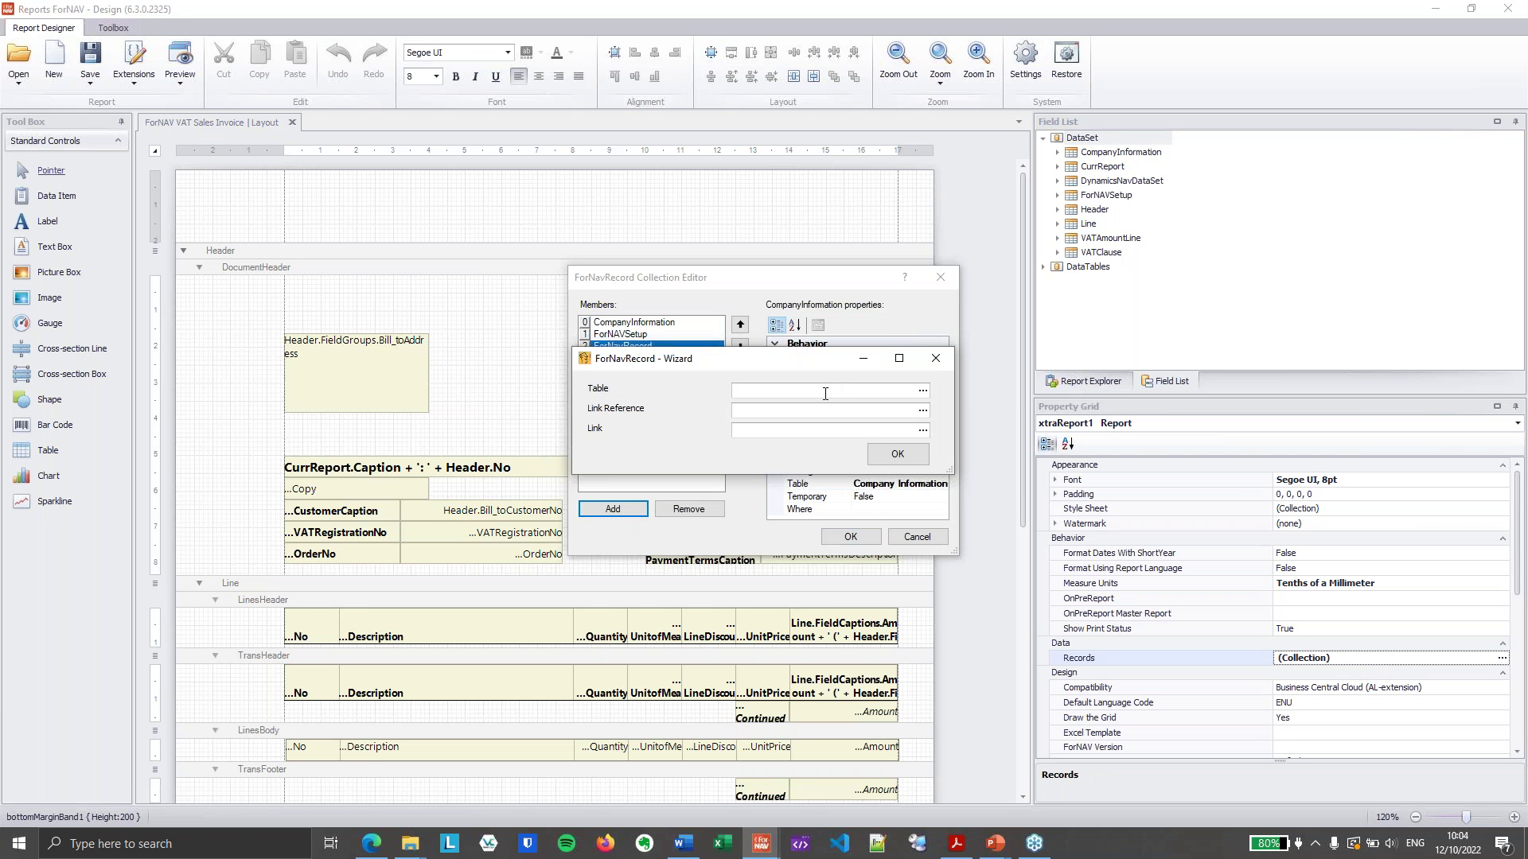
type("fornav file st")
key("Tab")
left_click_drag(794, 370, 756, 369)
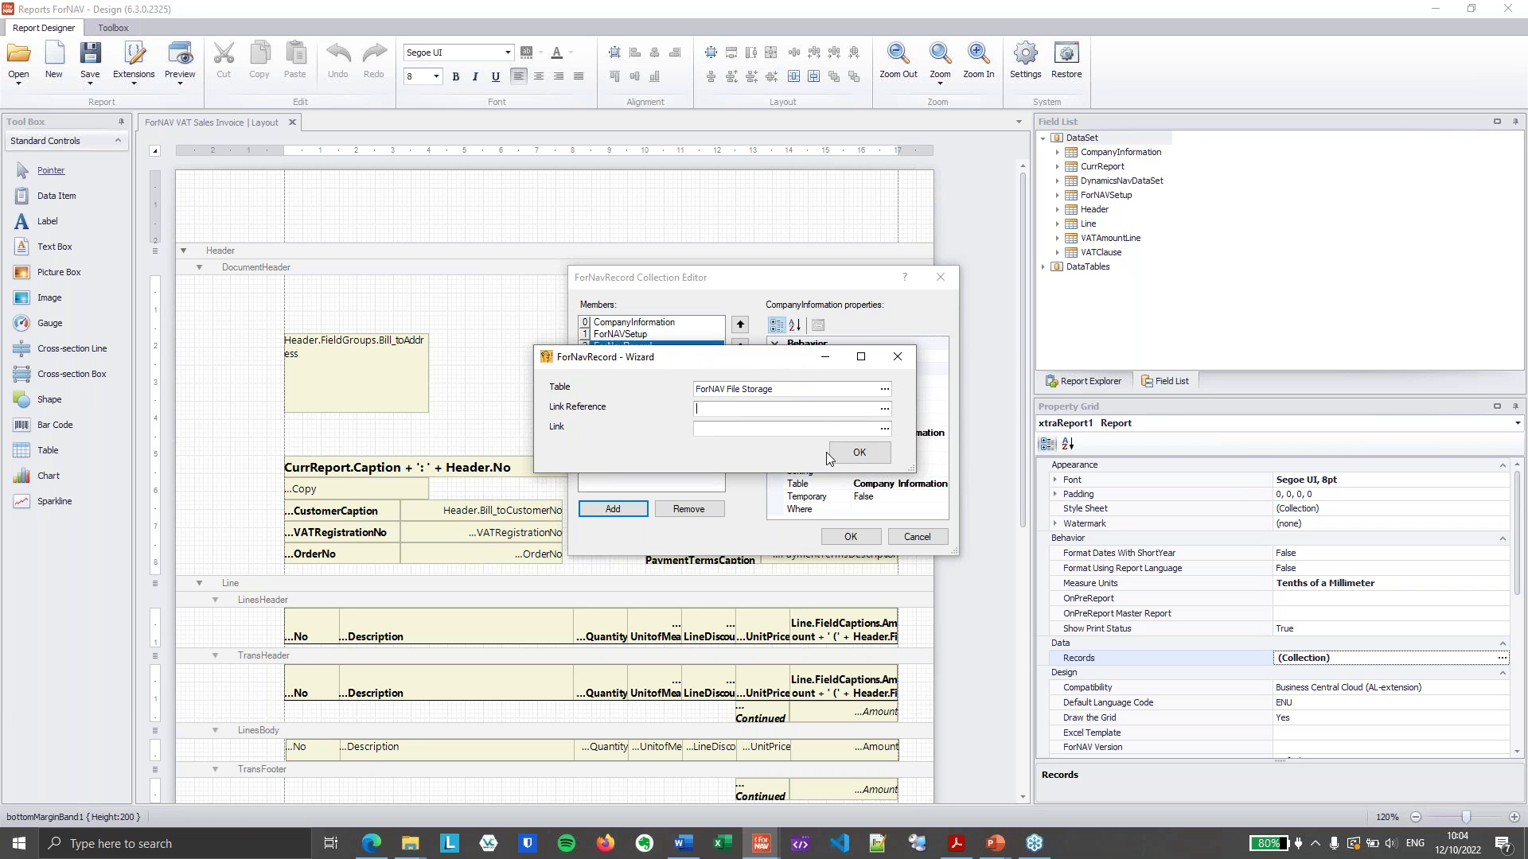
left_click(860, 452)
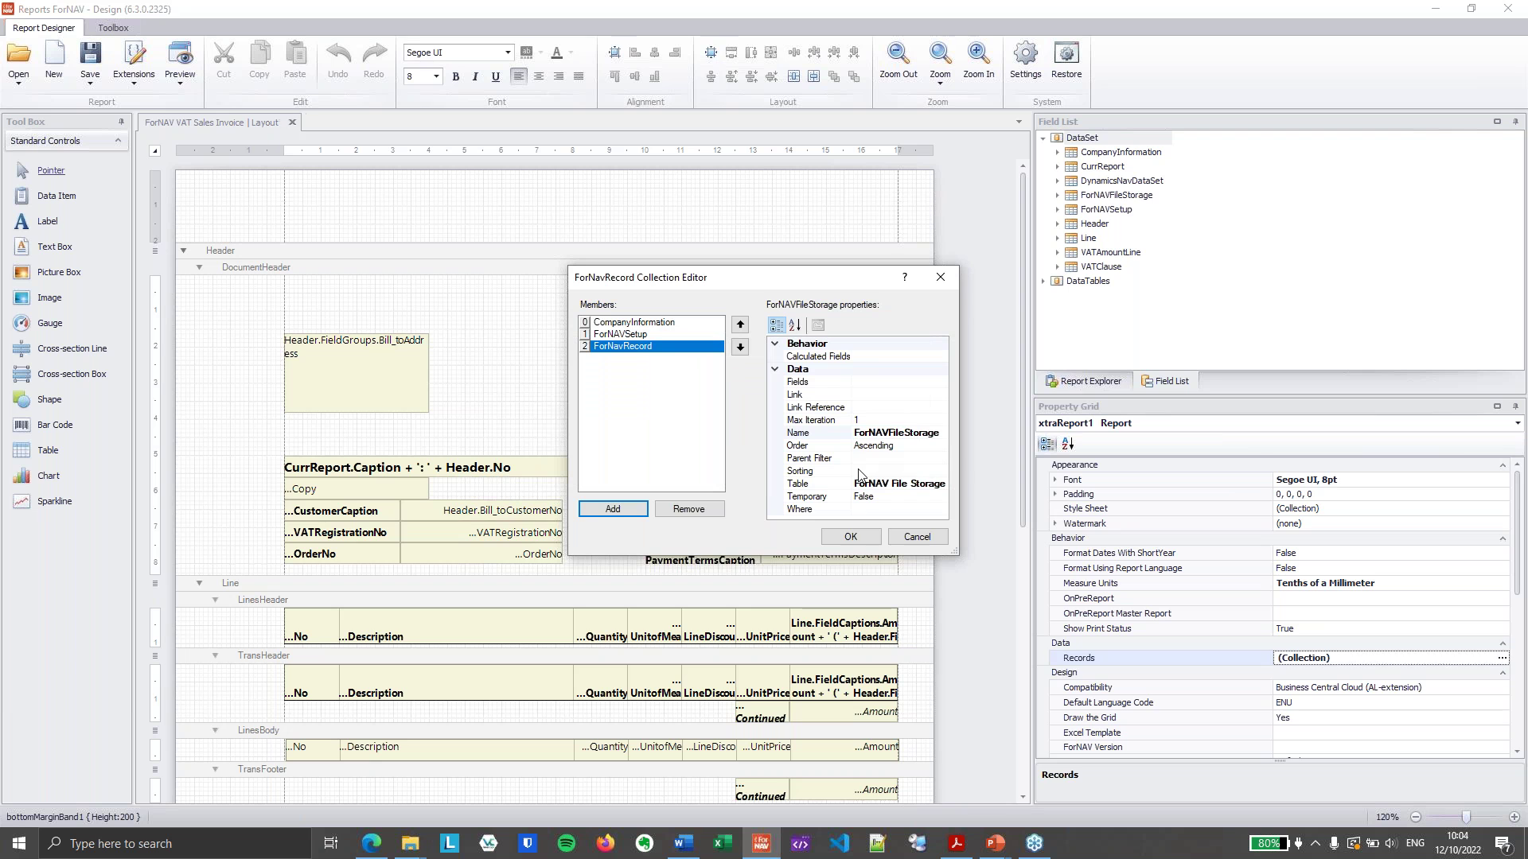
Rename the new record to PFXCertificate
left_click(928, 433)
double_click(928, 433)
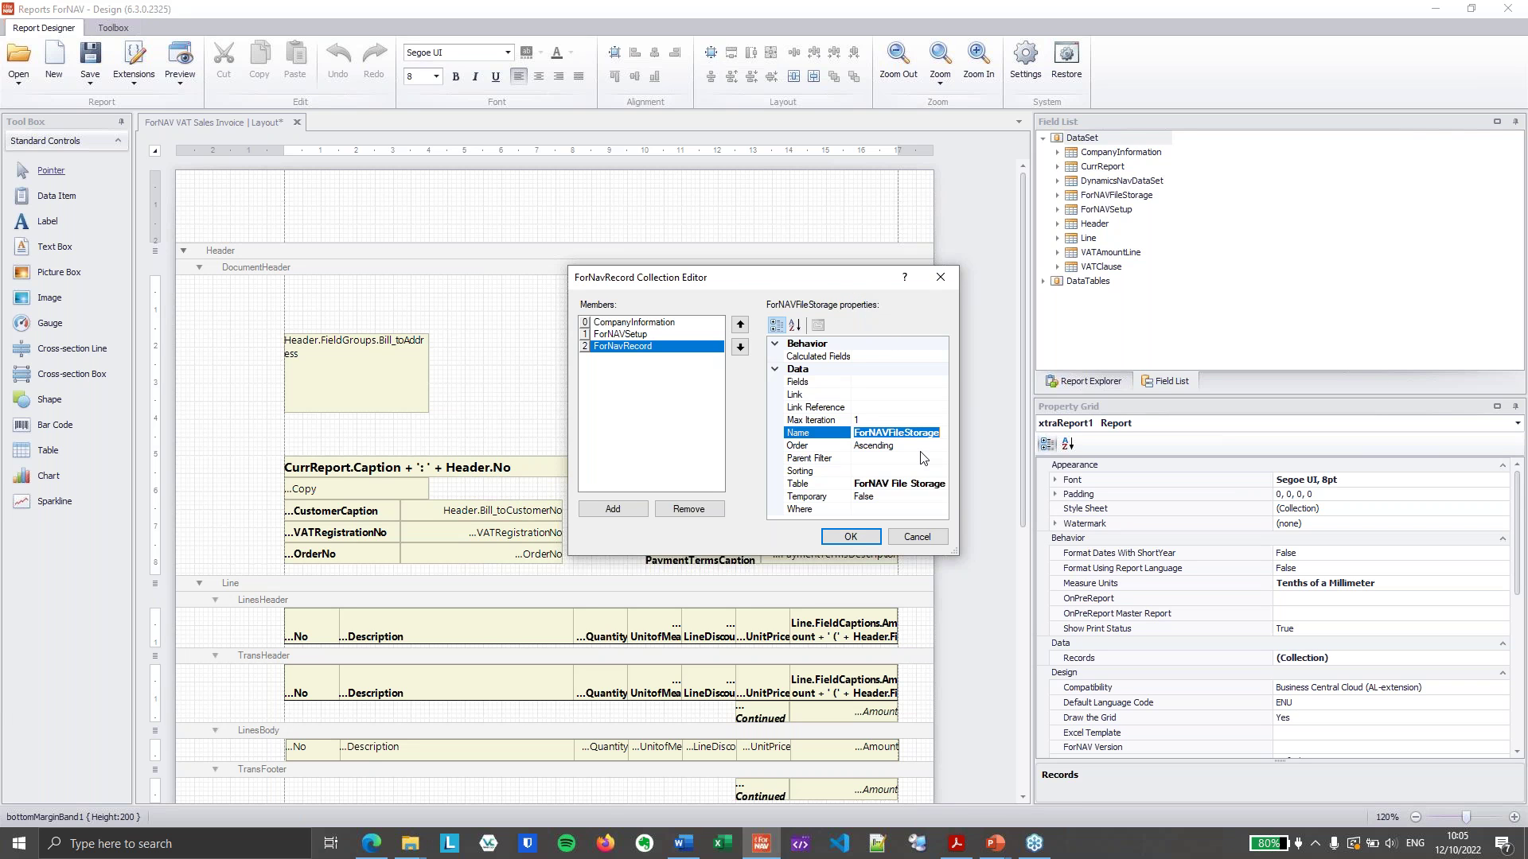
type("PFXS")
key("BackSpace")
type("Certificate")
key("Return")
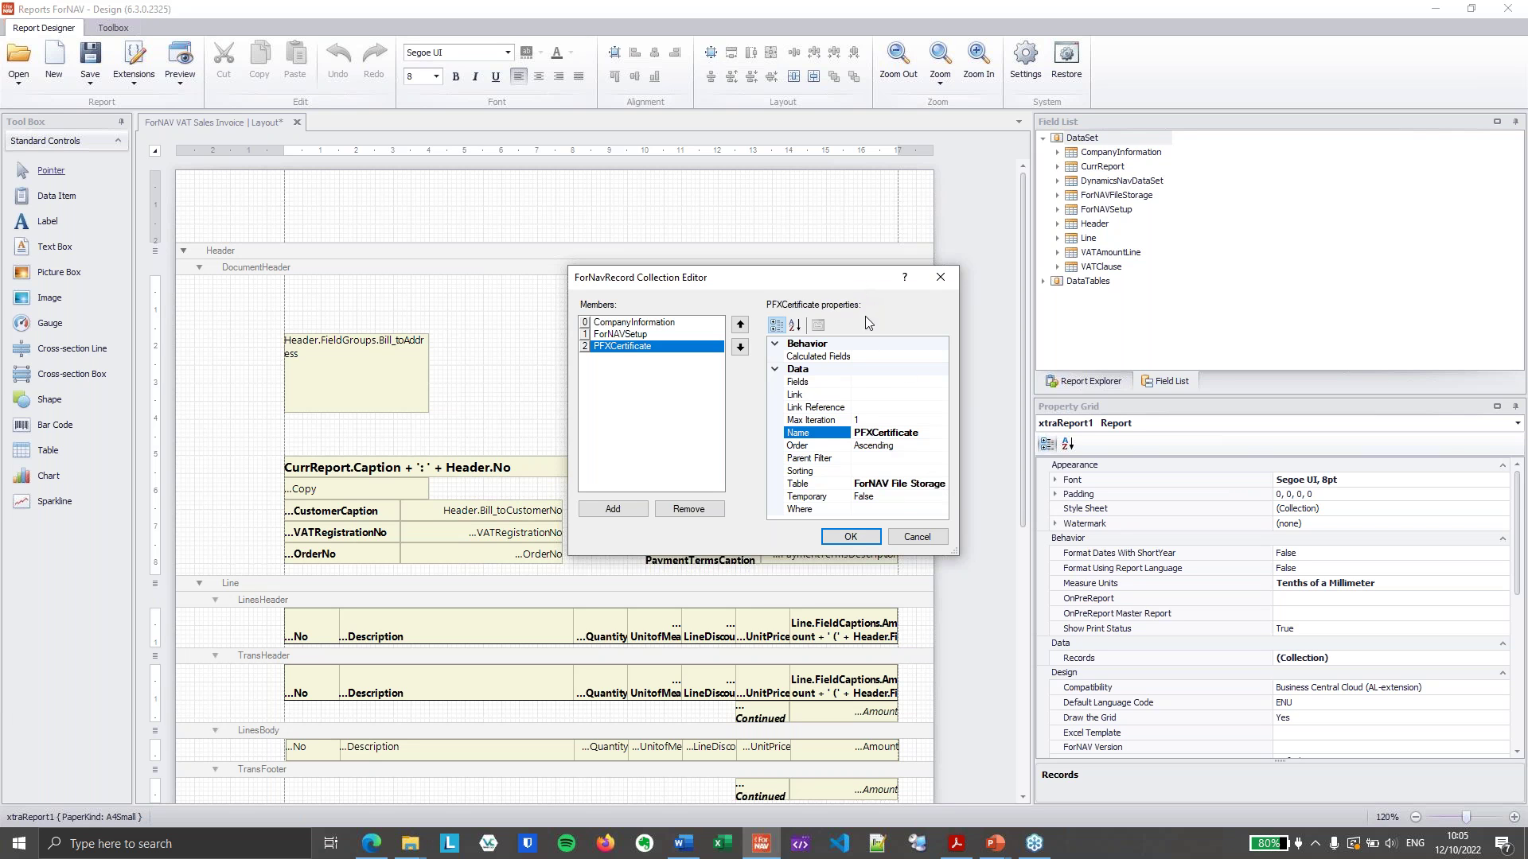
left_click(886, 432)
Filter the PFXCertificate record to Code = CERT and Type = PFX
left_click(886, 511)
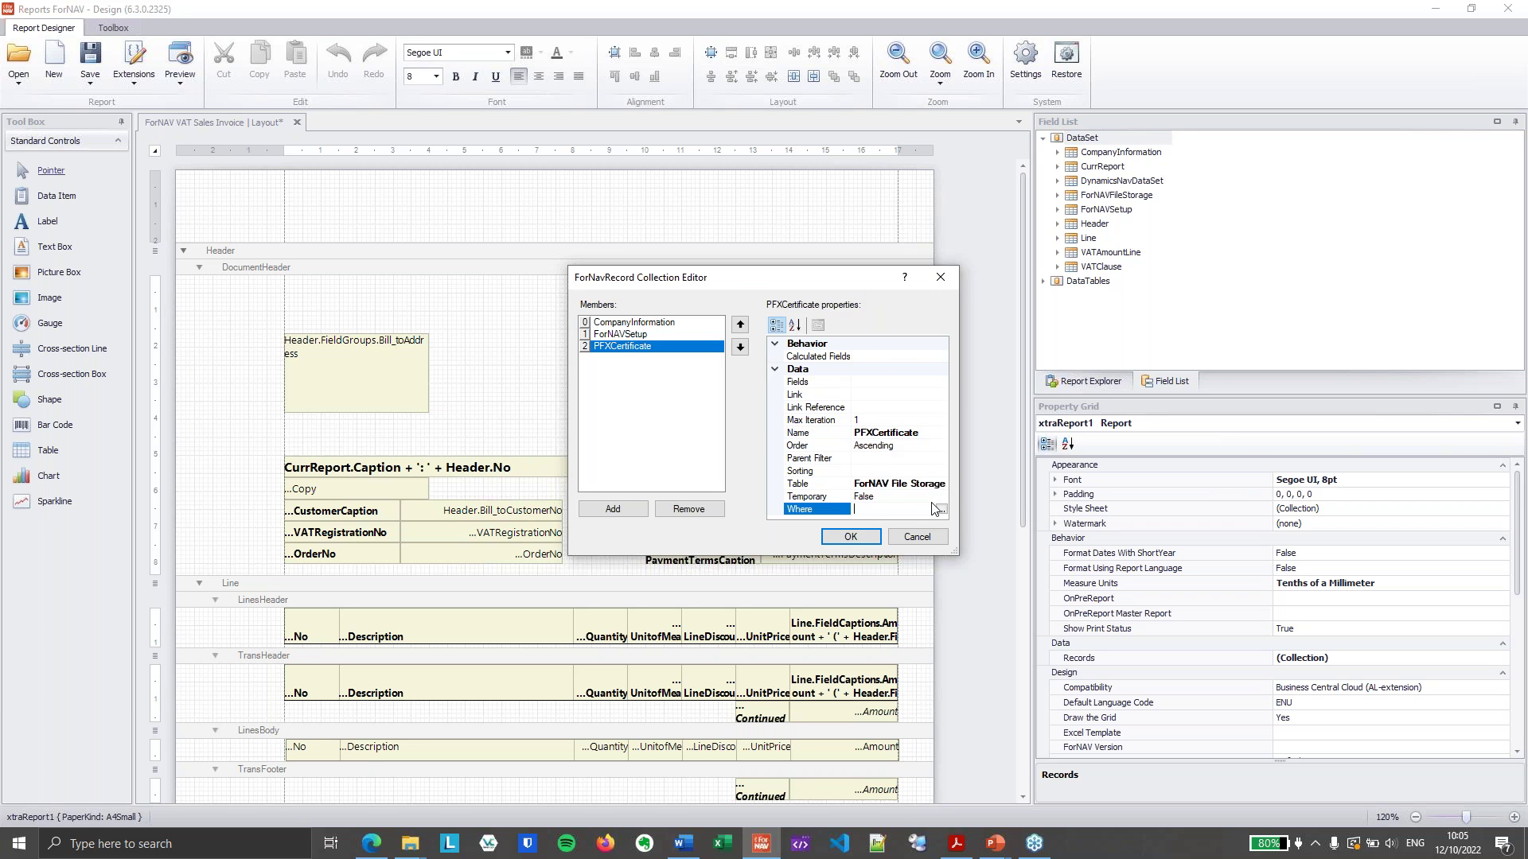
left_click(942, 510)
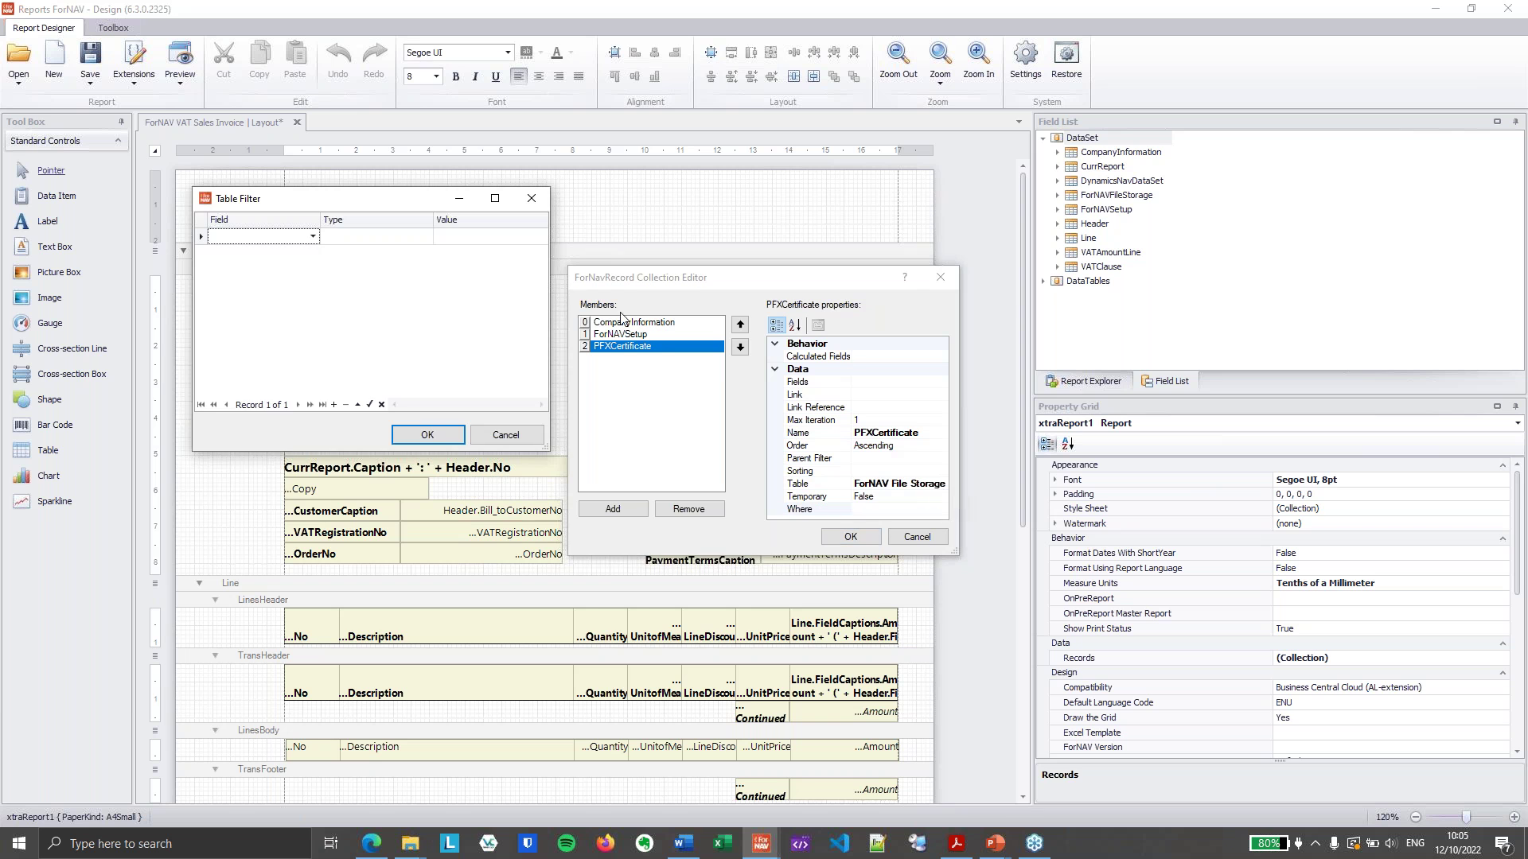
left_click(313, 236)
left_click(277, 251)
left_click(464, 239)
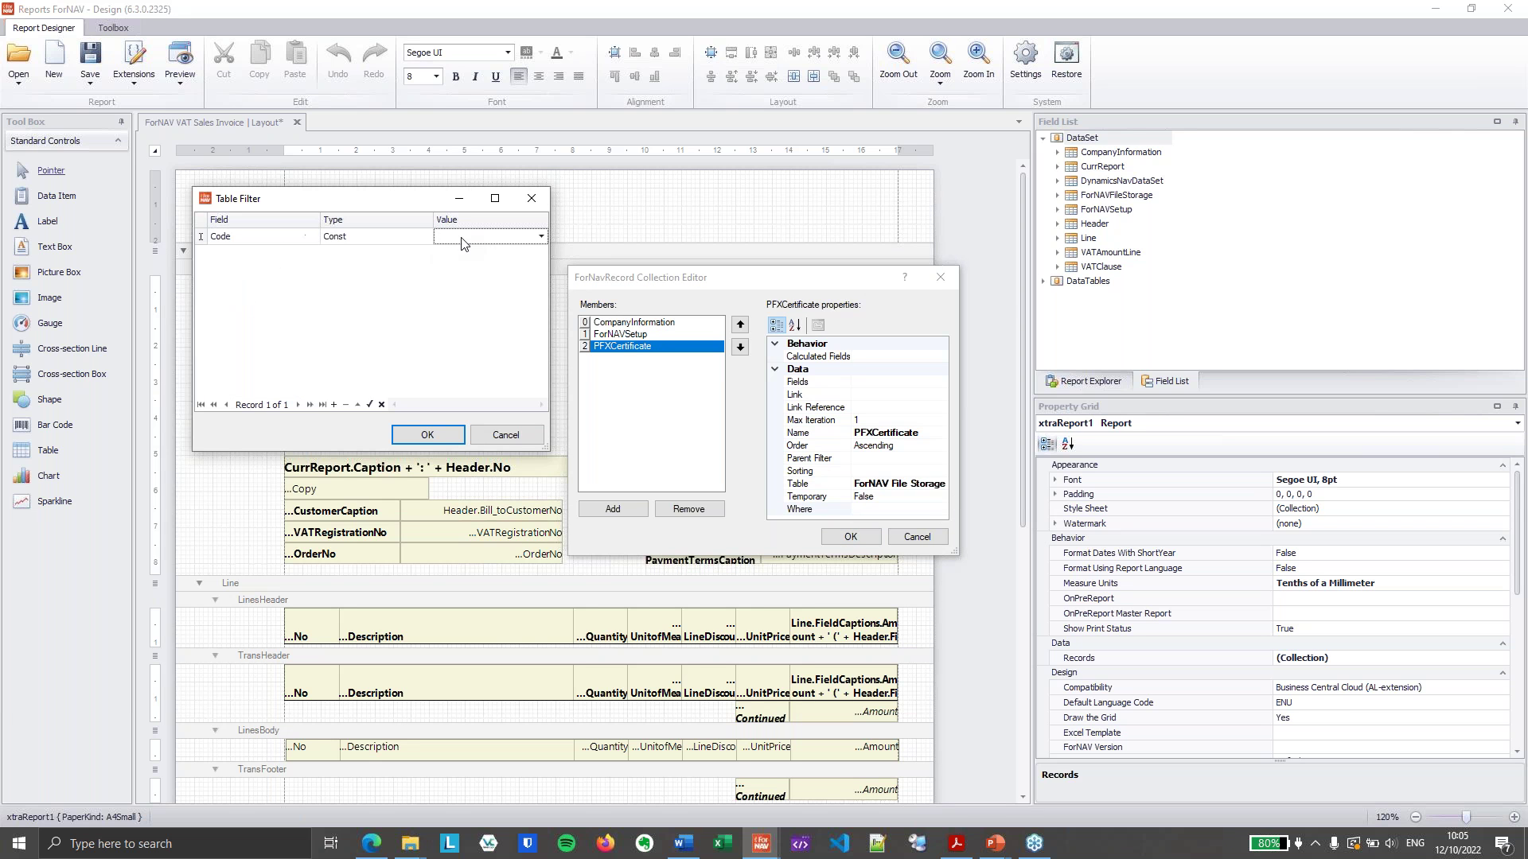
type("CERT")
left_click(247, 252)
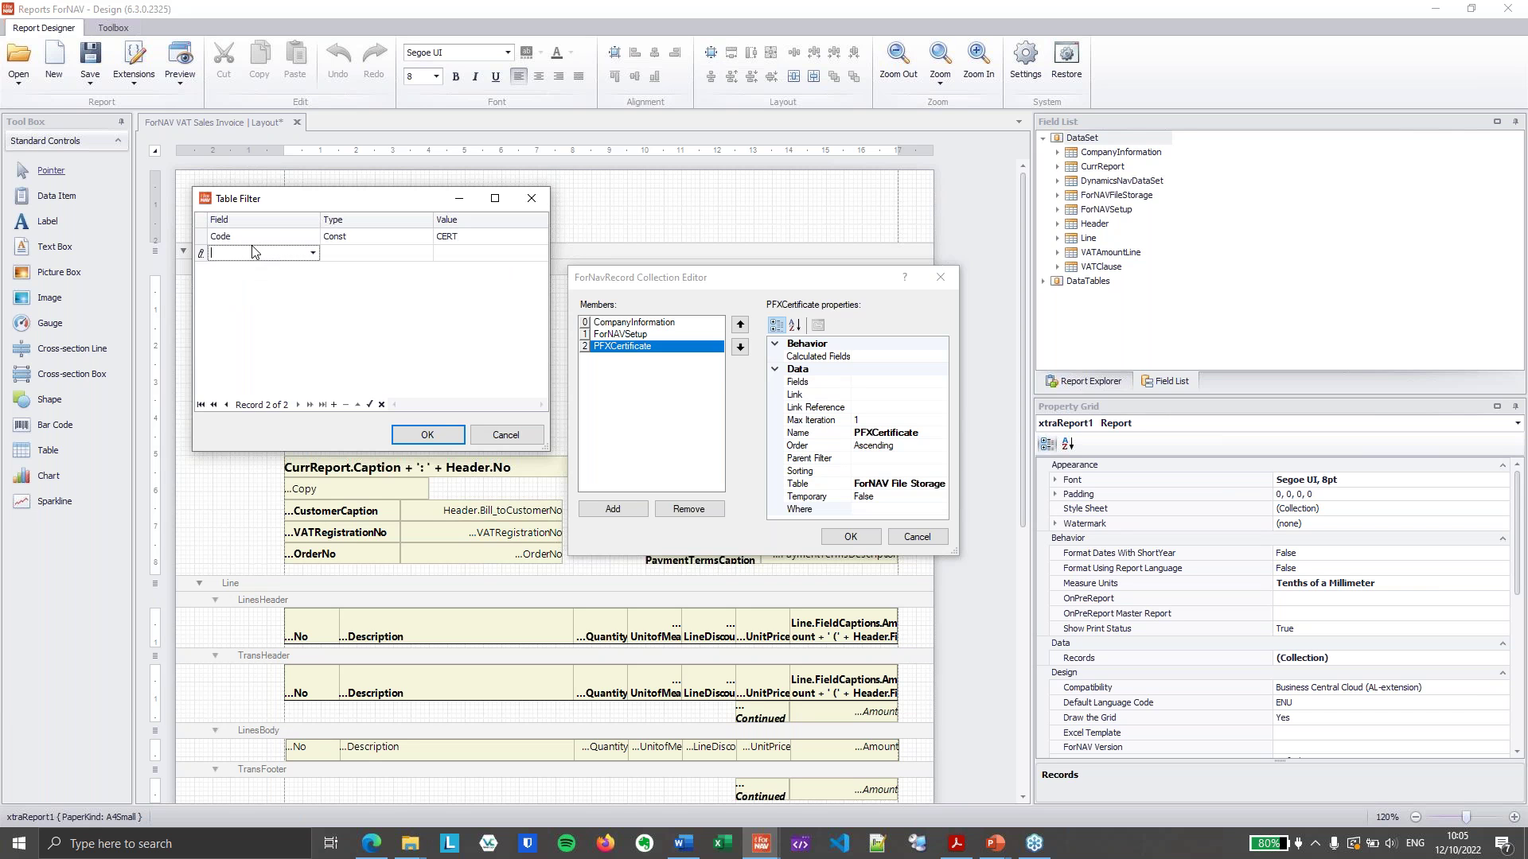
left_click(313, 253)
left_click(288, 280)
left_click(447, 253)
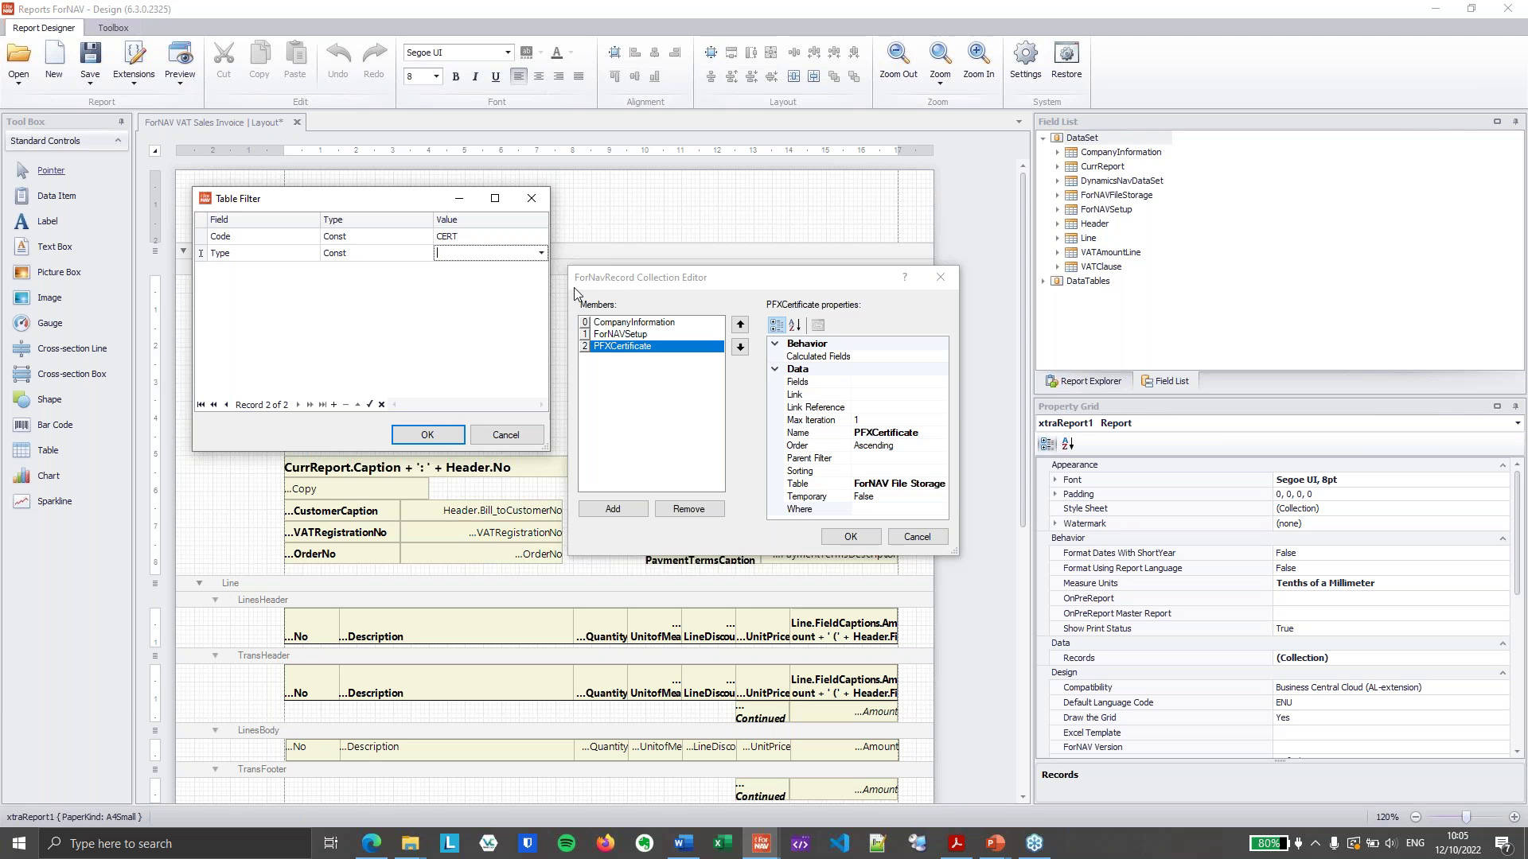
type("PFX")
left_click(427, 434)
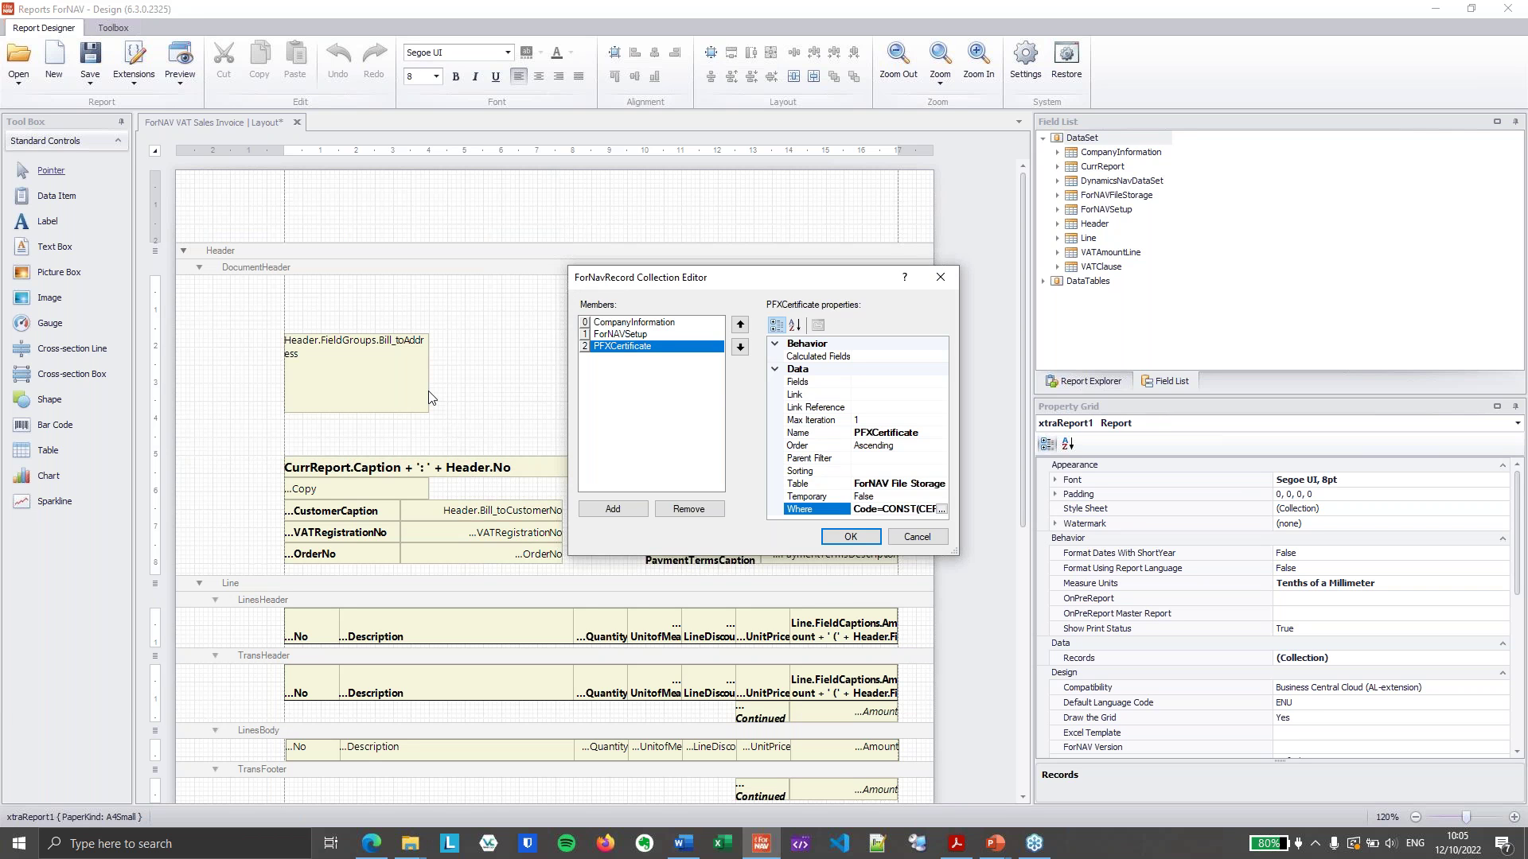
Add Data to the record's calculated fields and confirm the data item
left_click(880, 358)
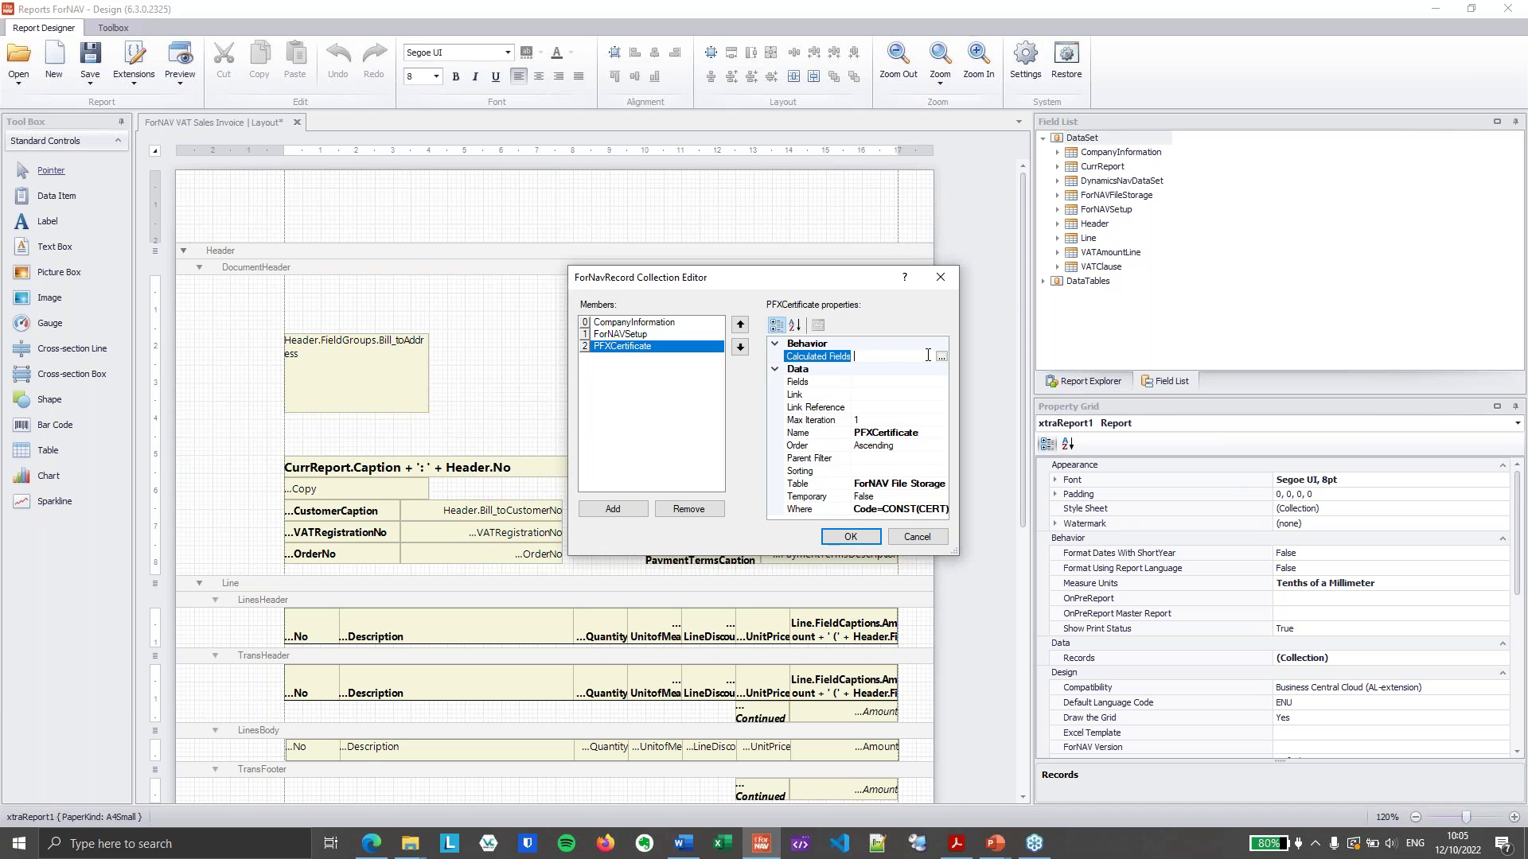
left_click(942, 357)
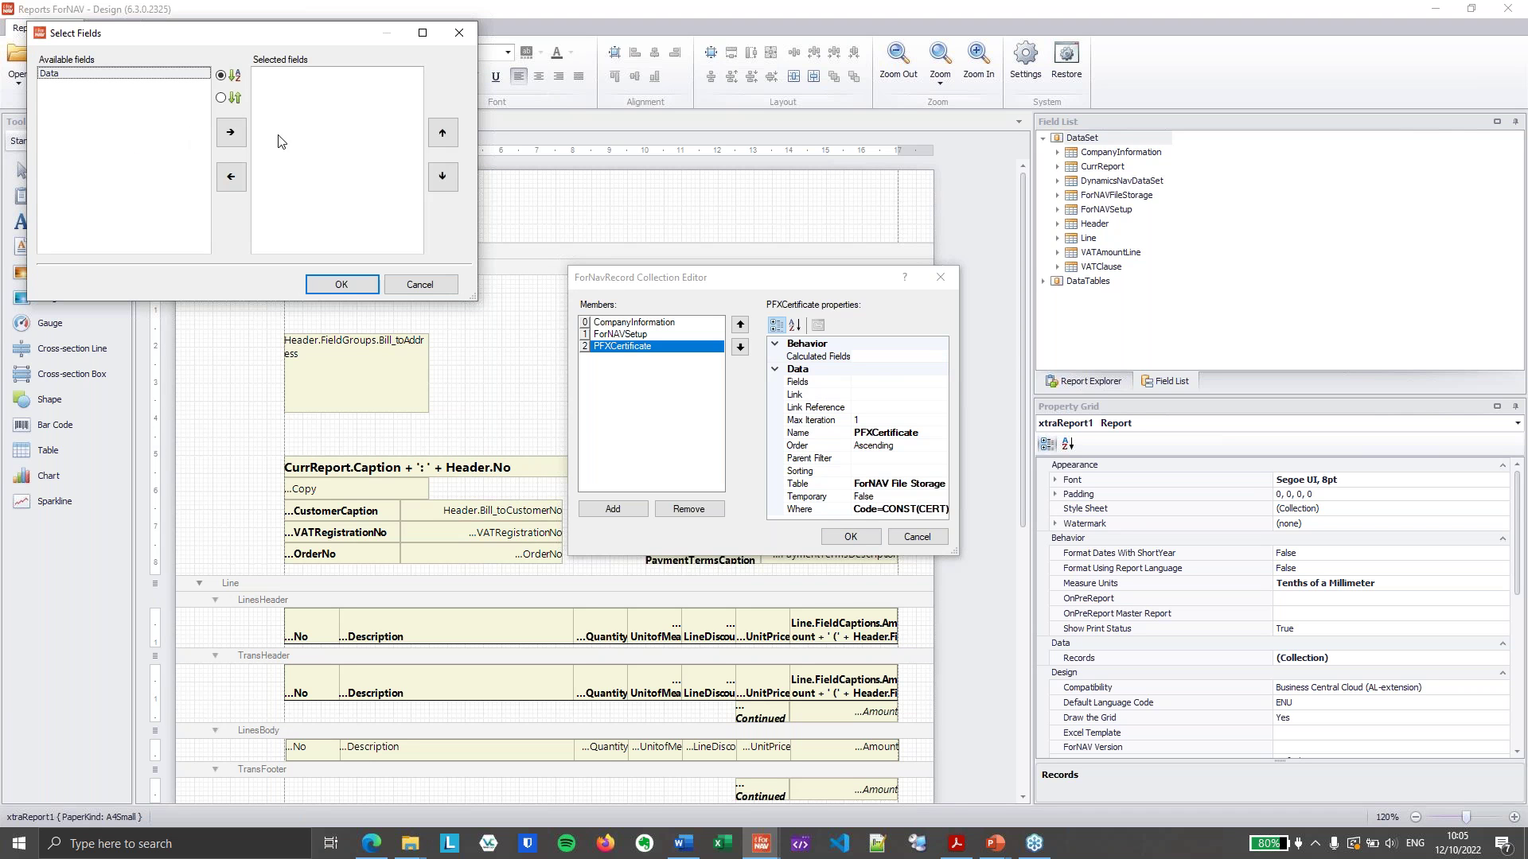
left_click(232, 134)
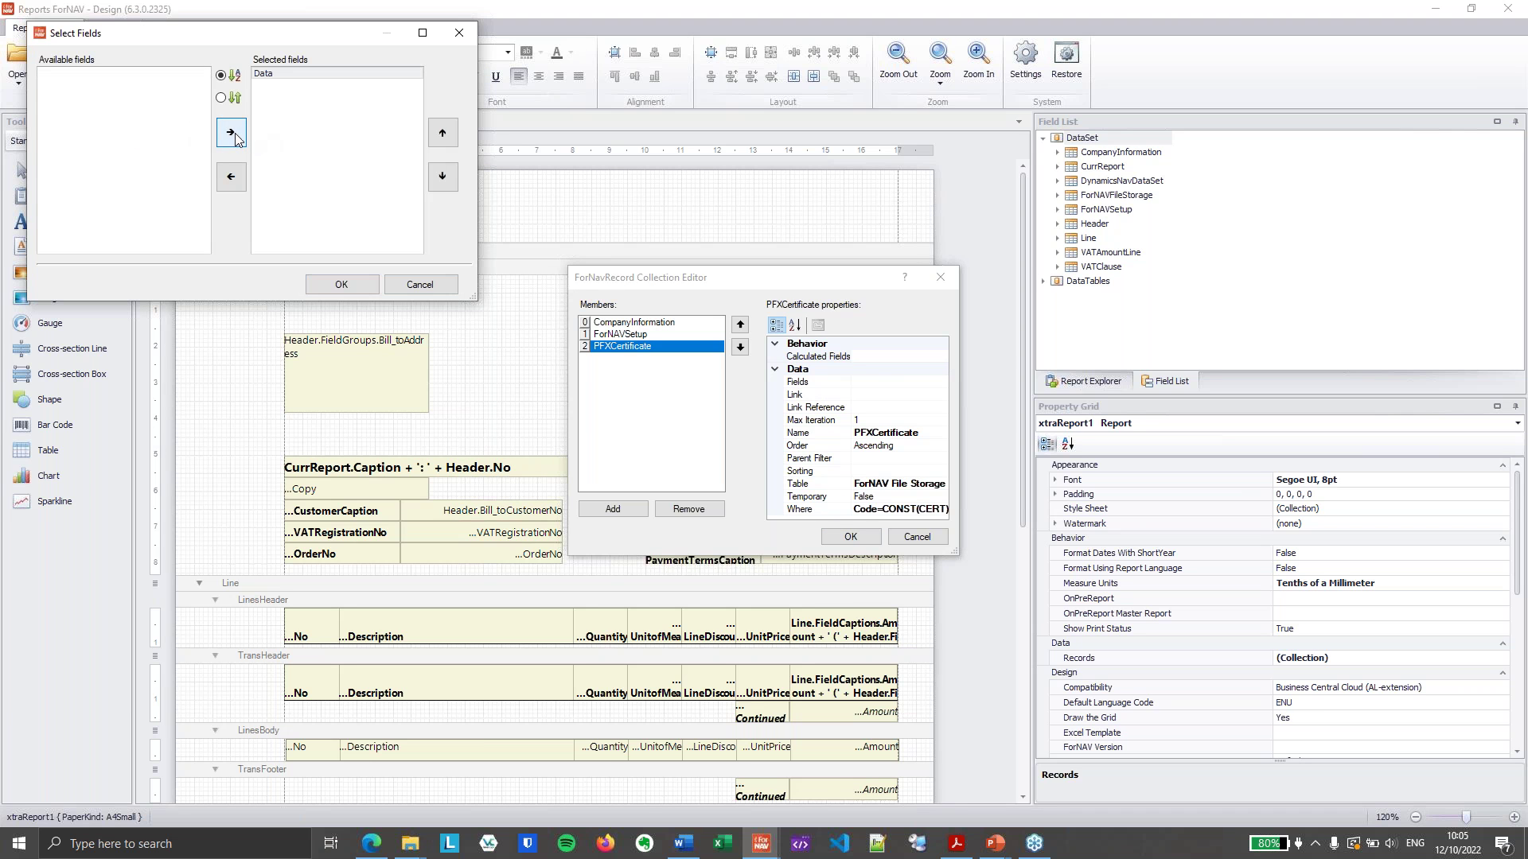
left_click(347, 288)
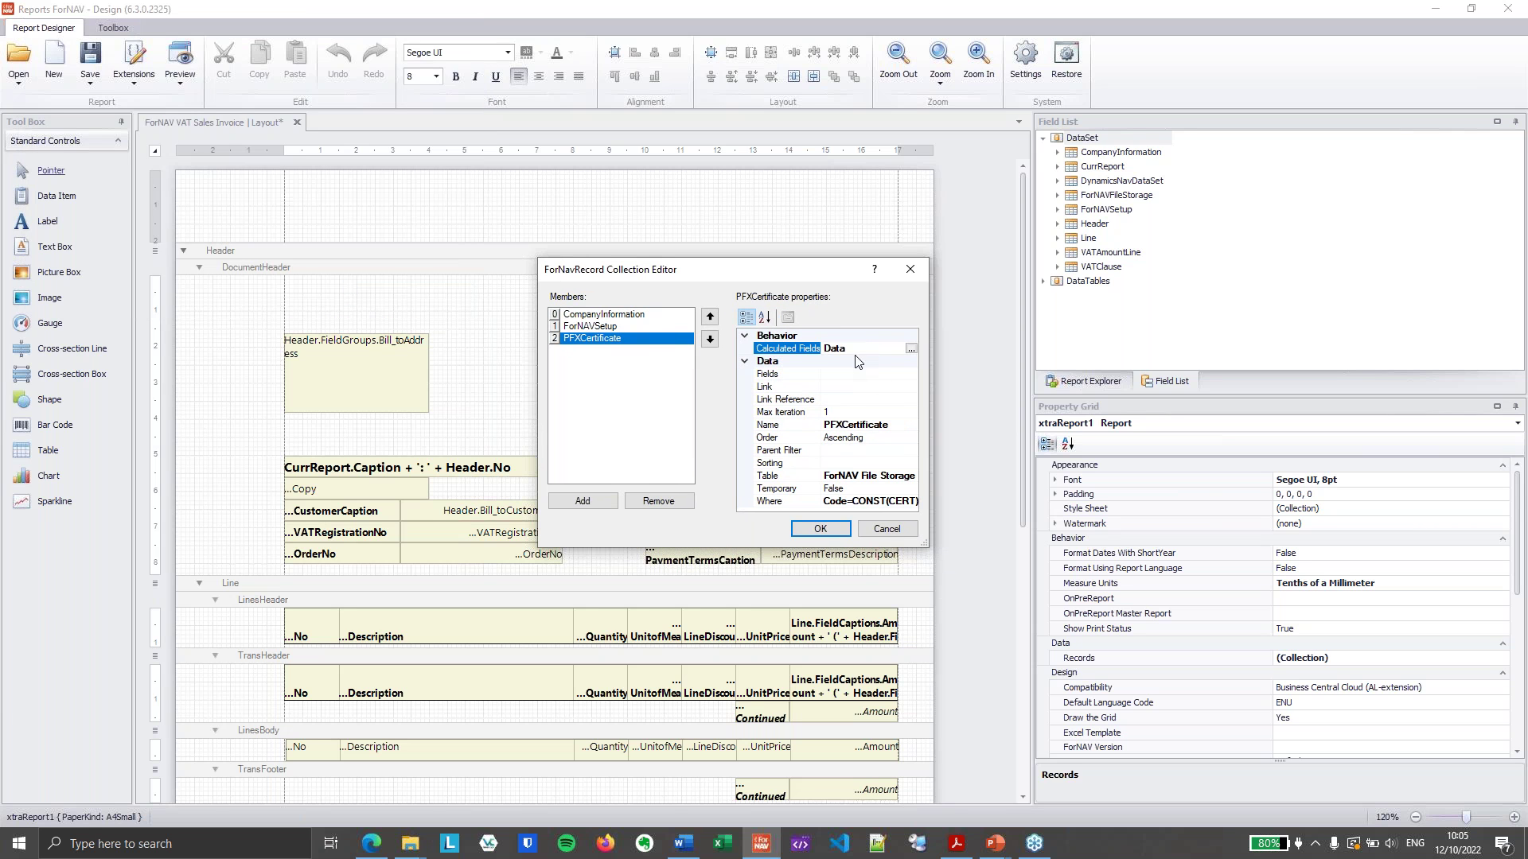
left_click(842, 528)
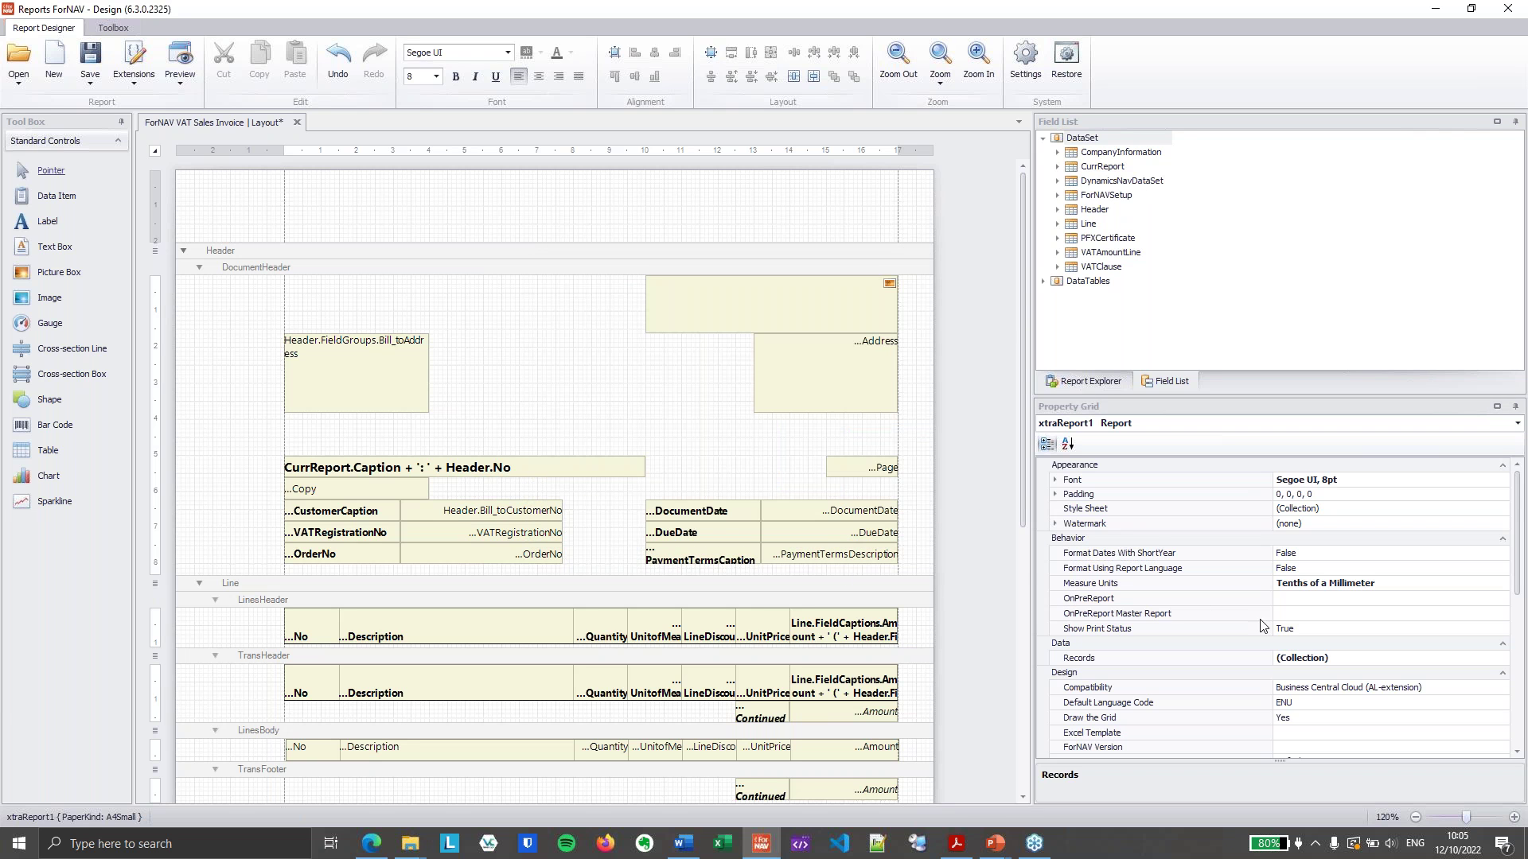
In the OnPreReport script, set the Sign certificate to PFXCertificate.Data
left_click(1390, 605)
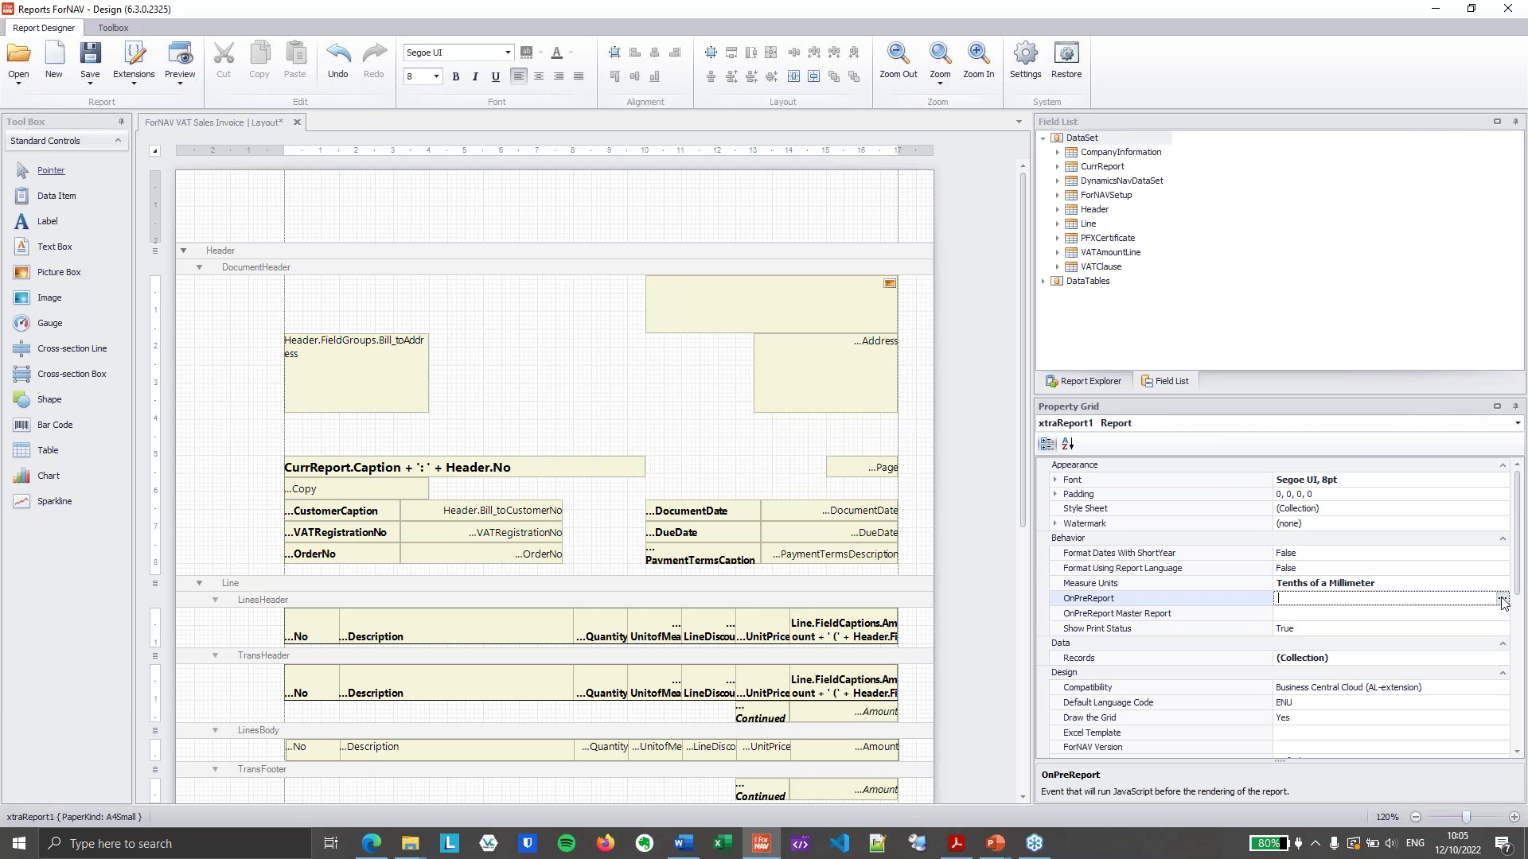
left_click(1502, 602)
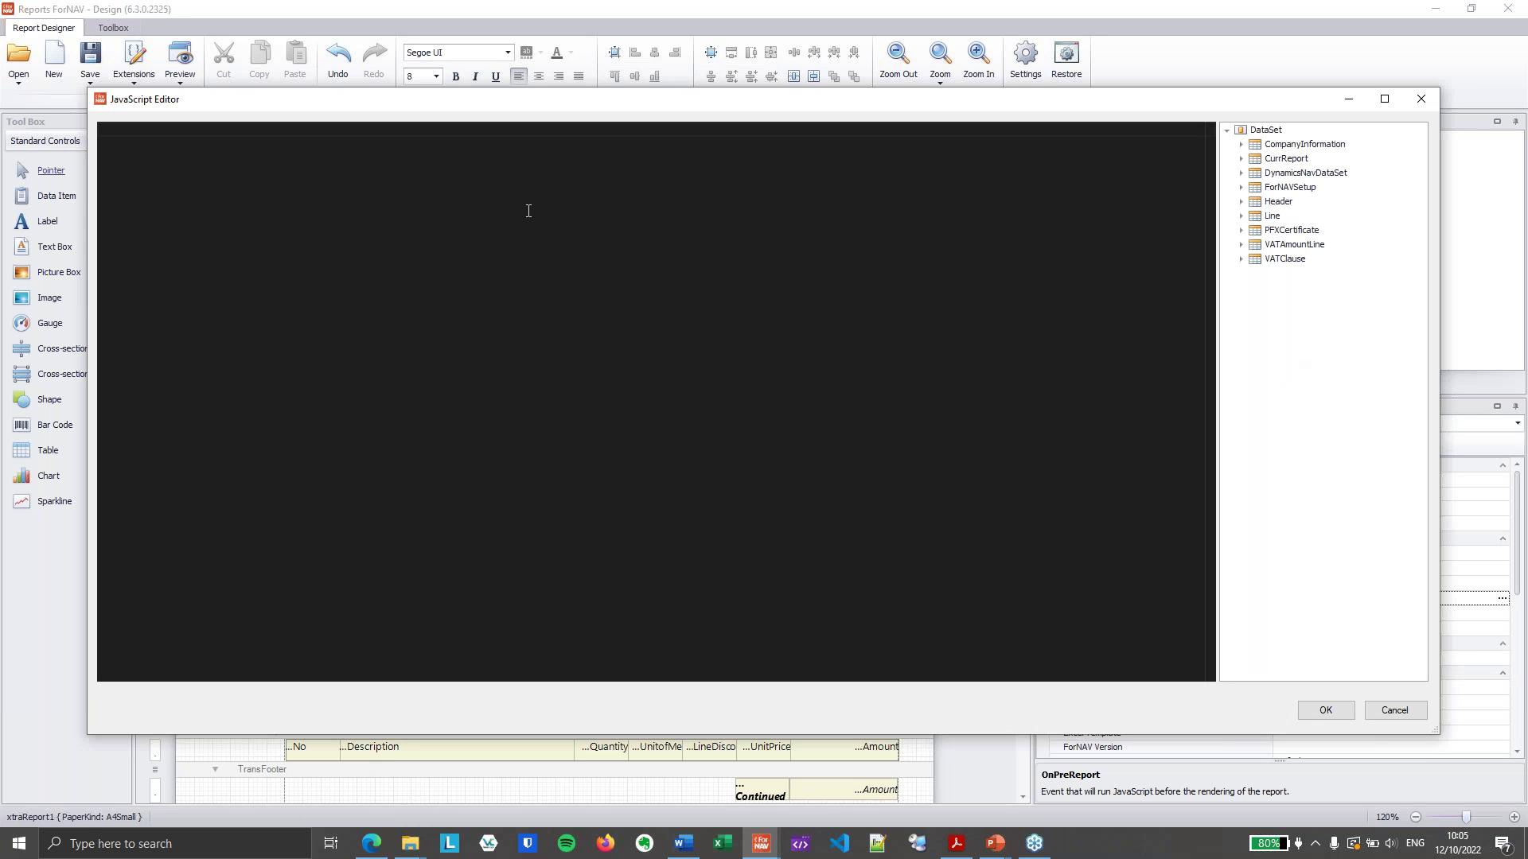
left_click(1241, 159)
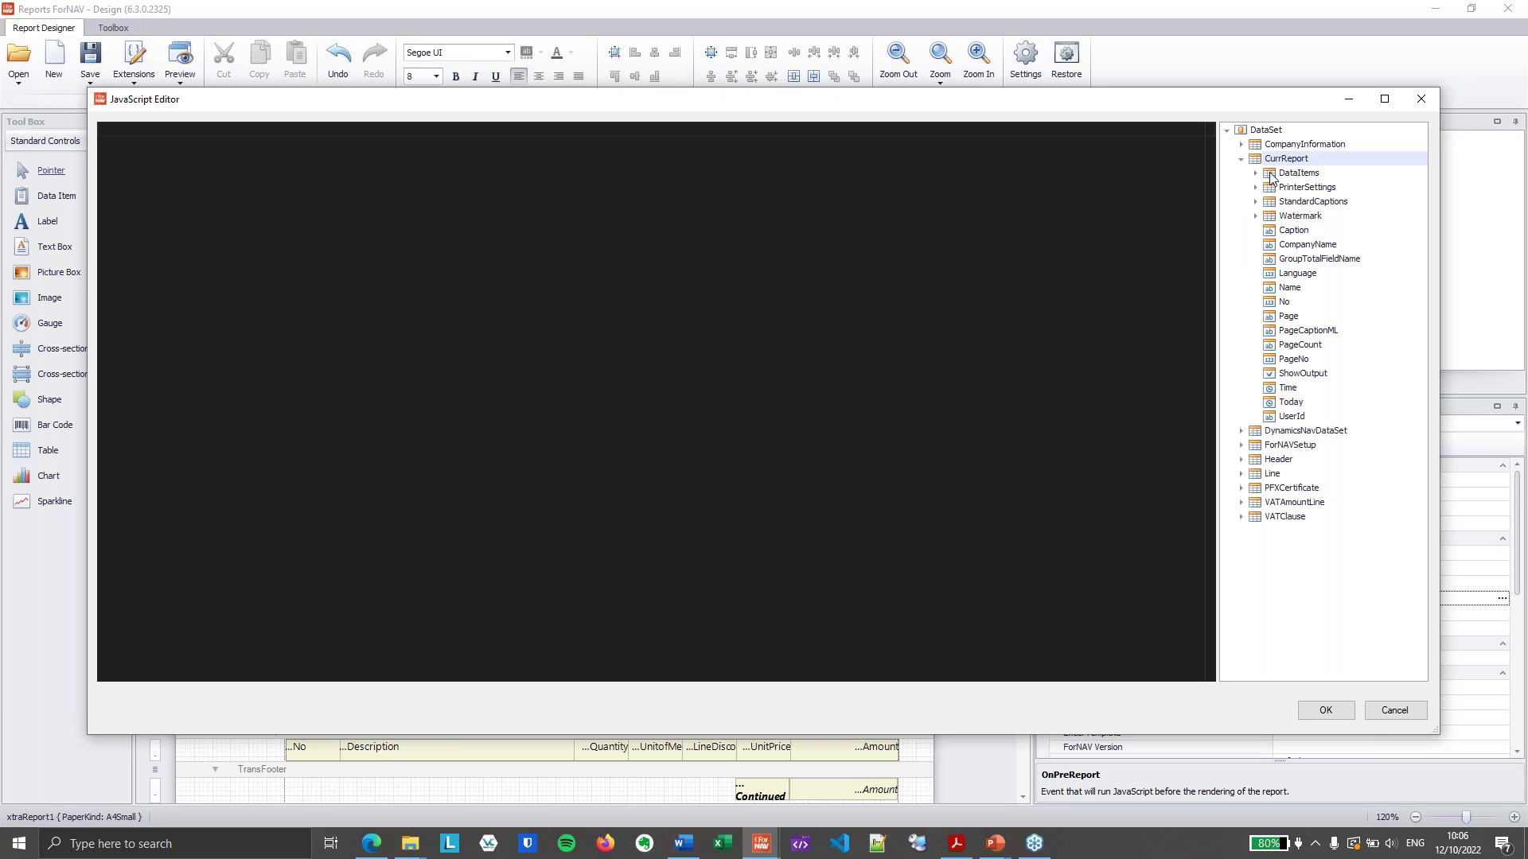
left_click(1255, 187)
left_click(1270, 201)
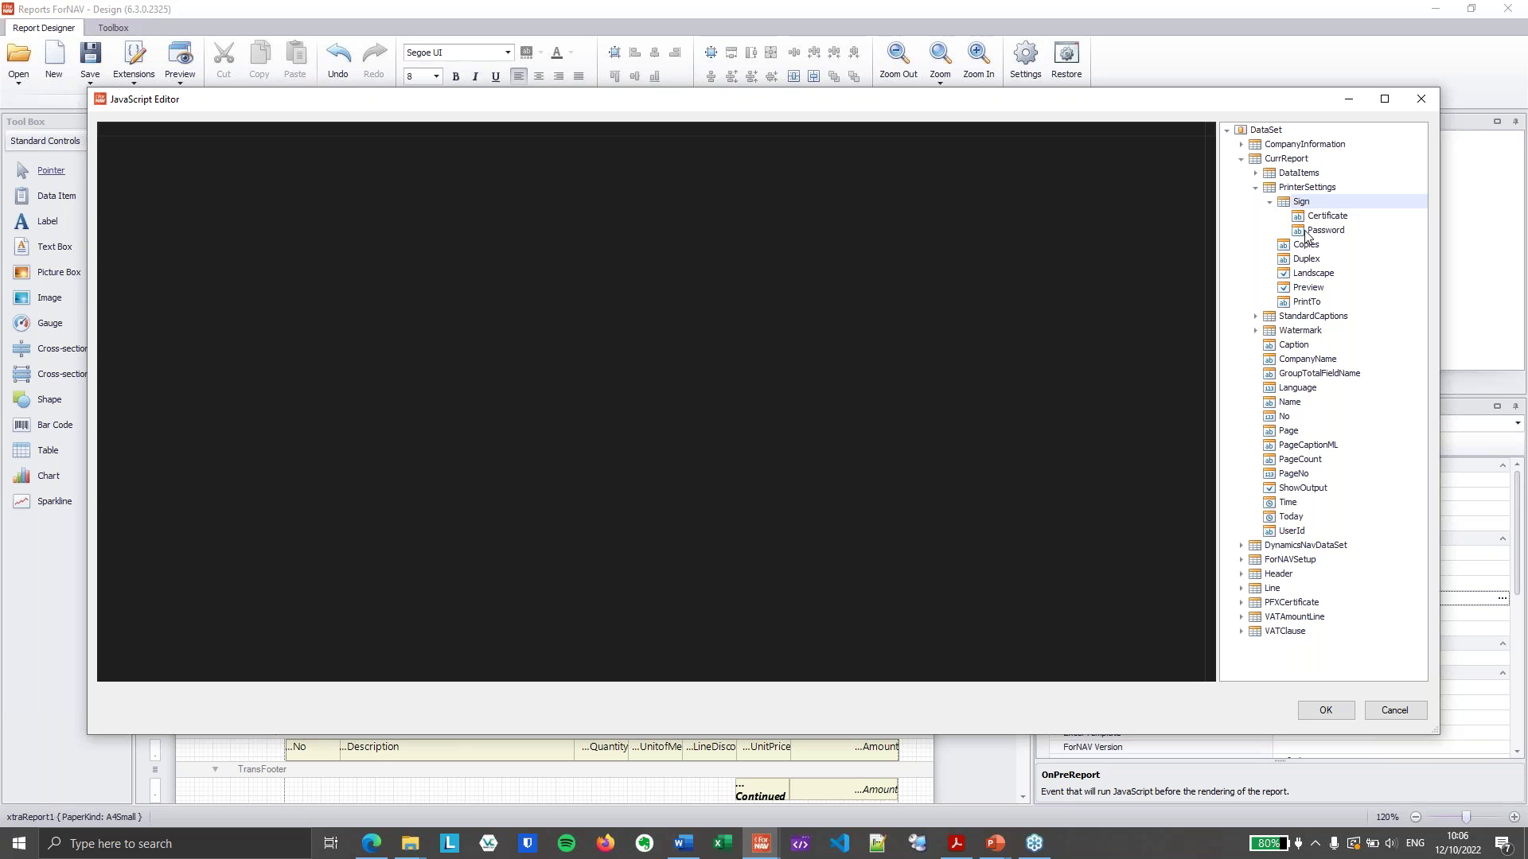
double_click(1309, 222)
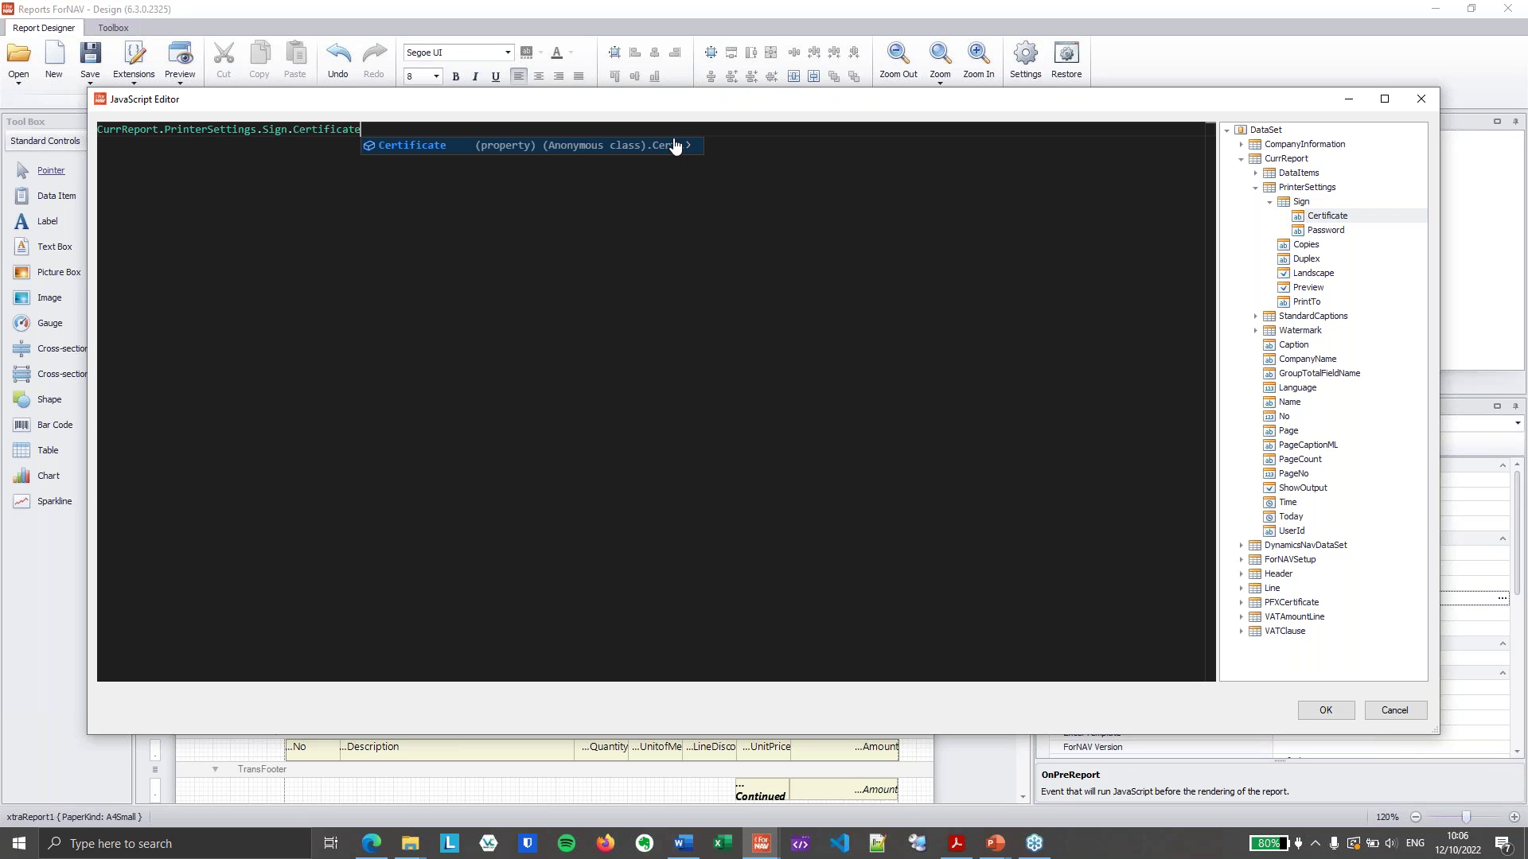
type("= PFXCertificate")
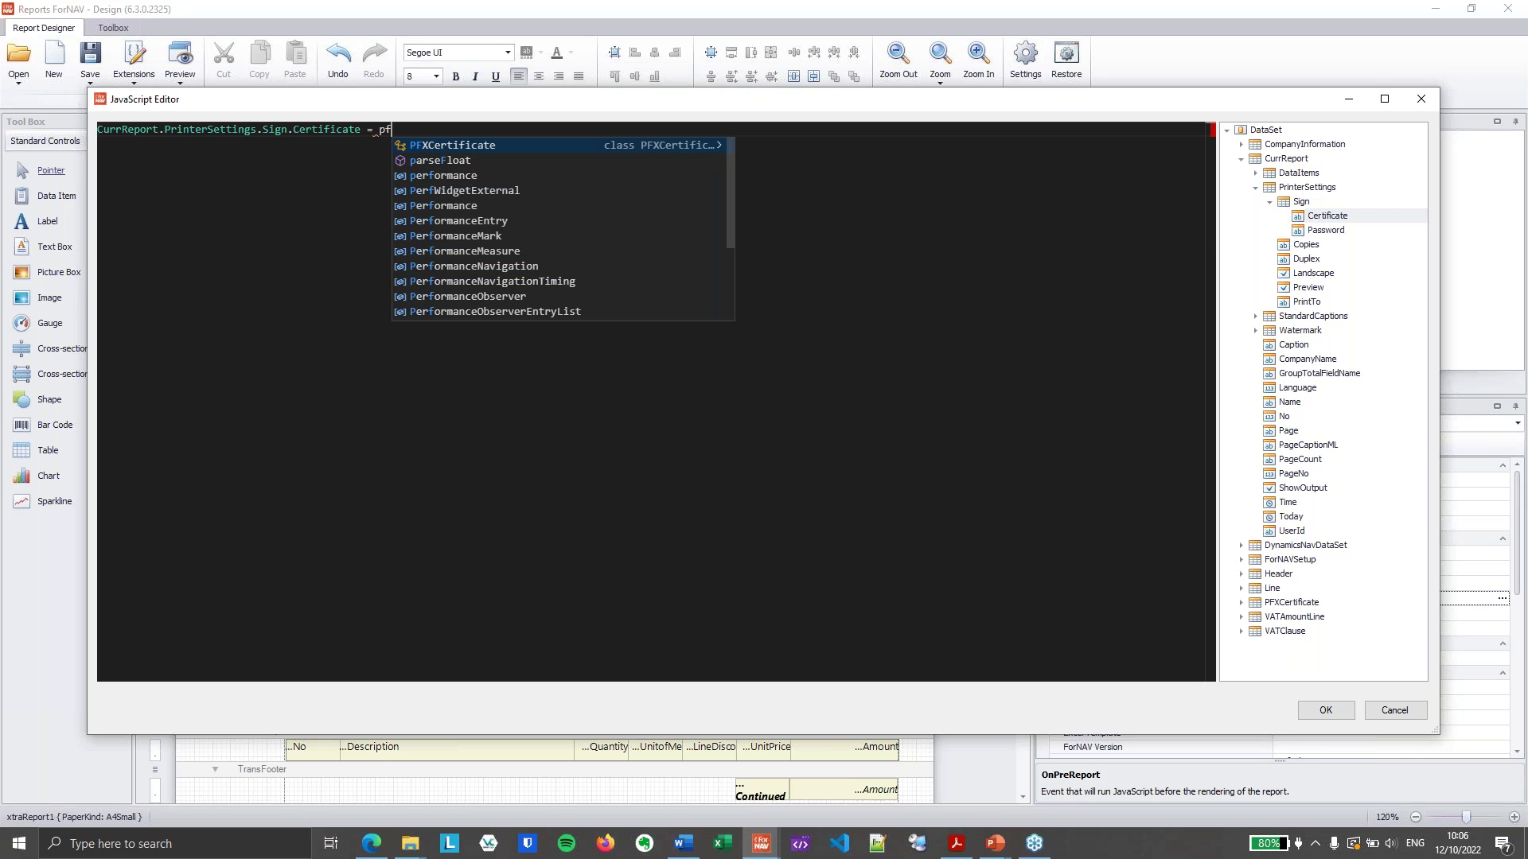
type(".Data")
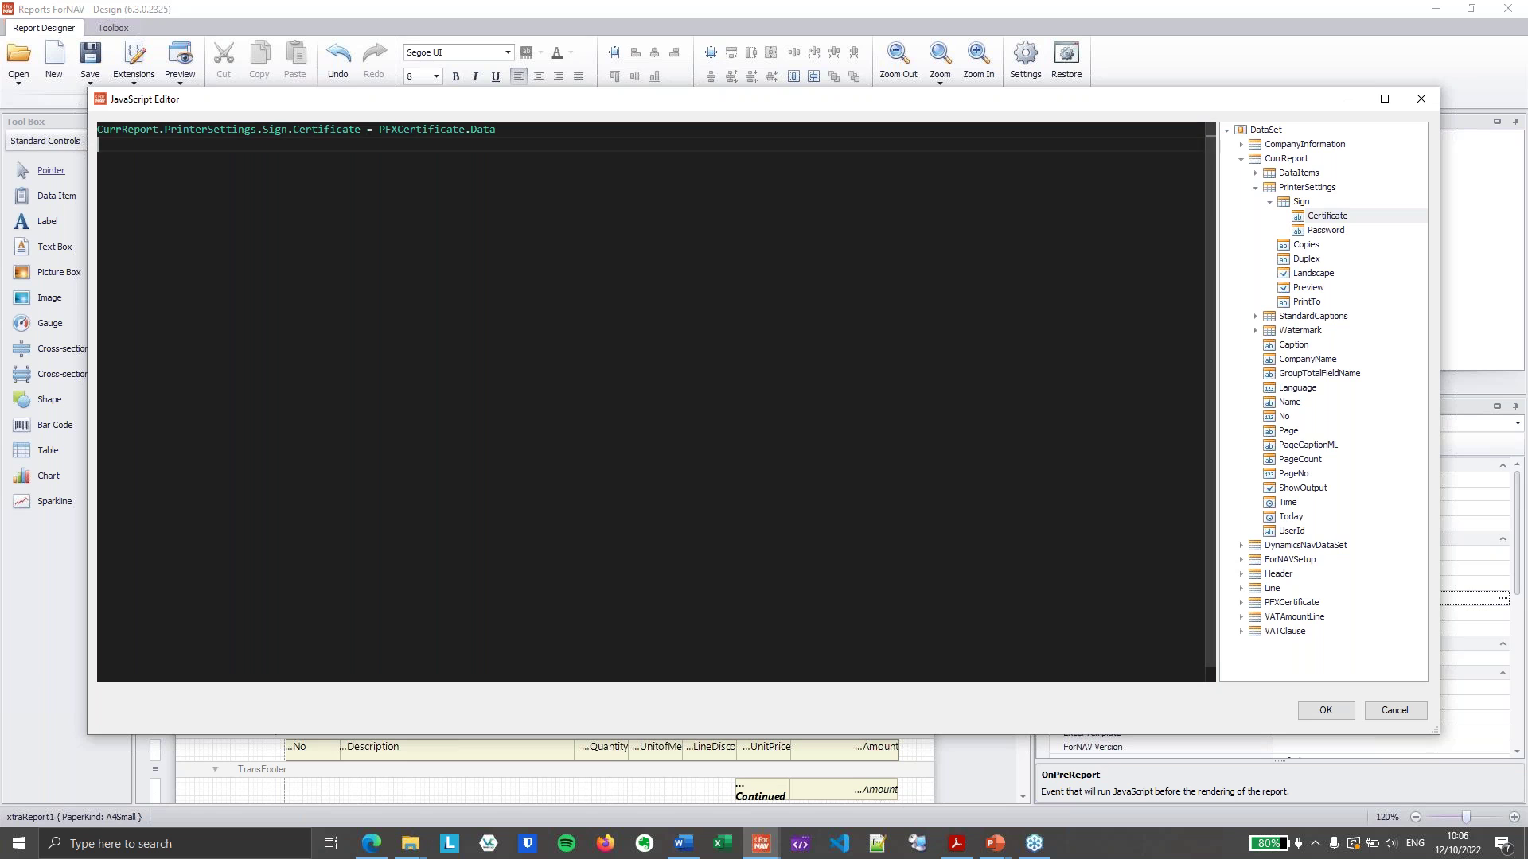
Set the Sign password to PFXCertificate.Key and apply the OnPreReport script
double_click(1325, 230)
type("=")
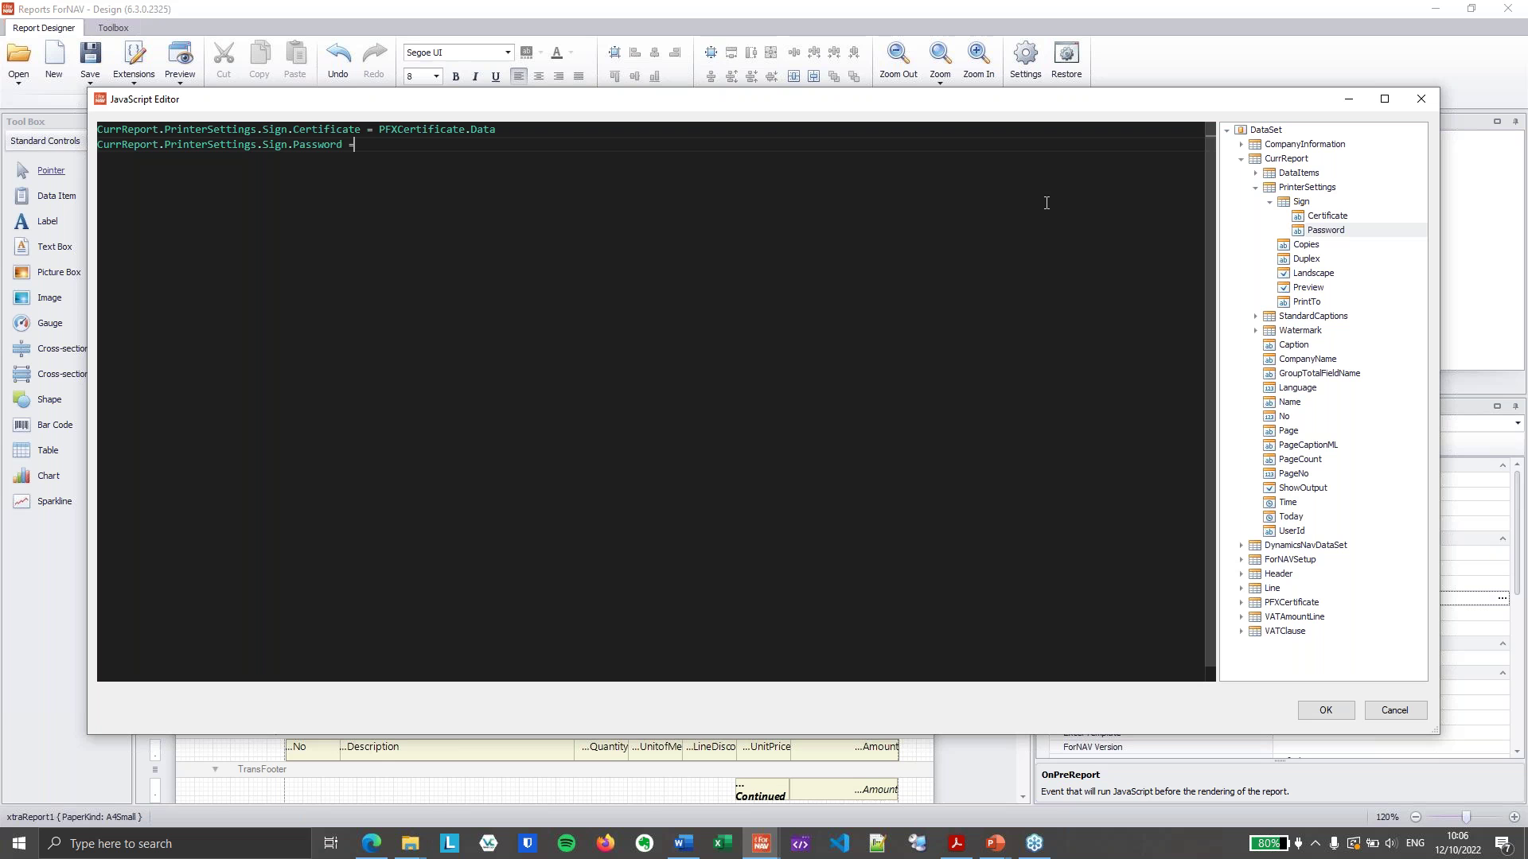
type(" pfx")
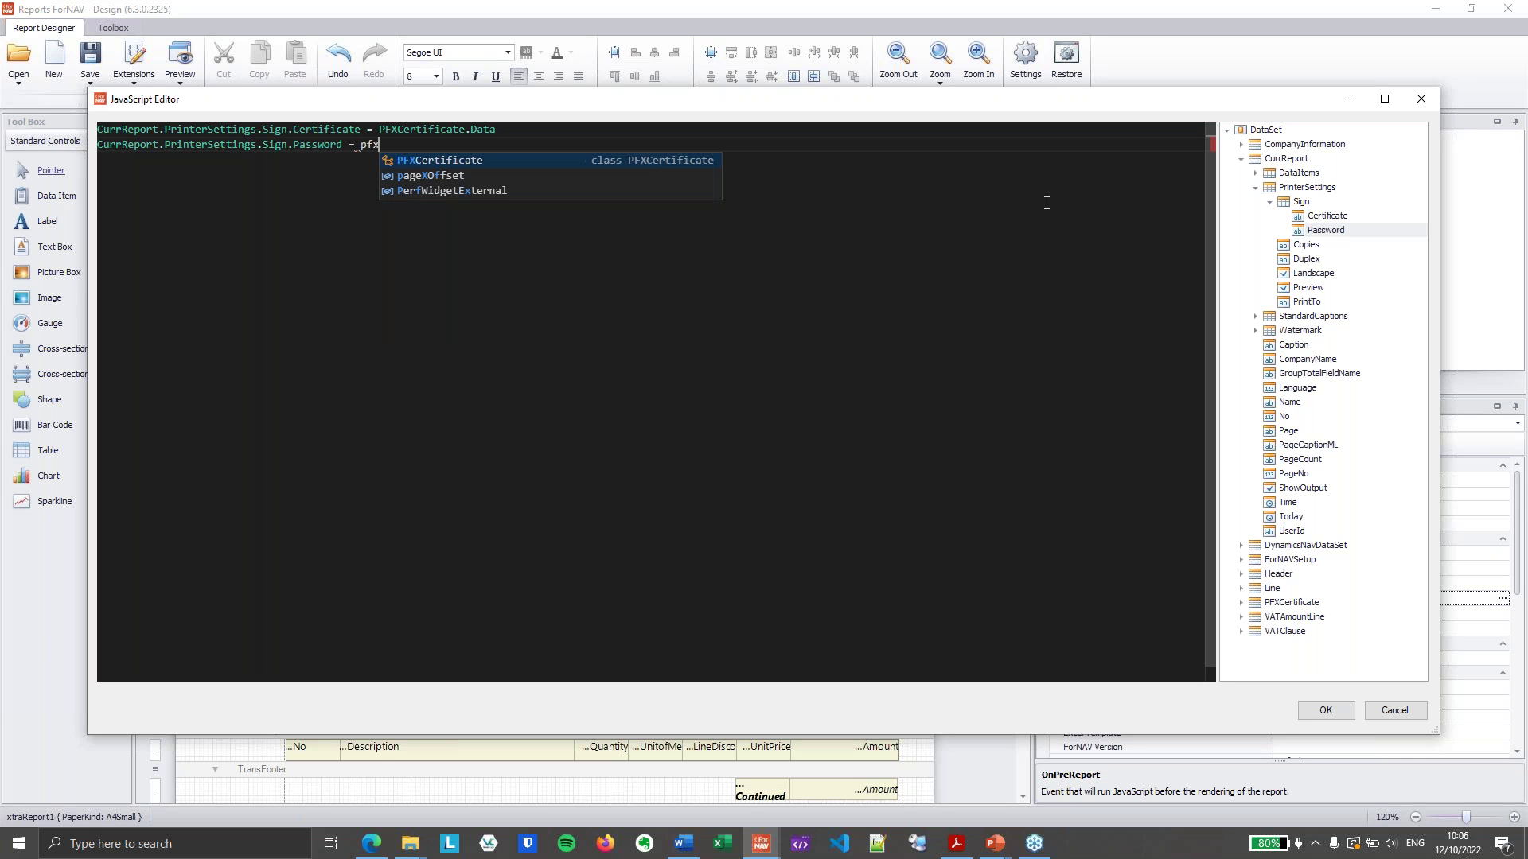
key("Return")
type(".Key")
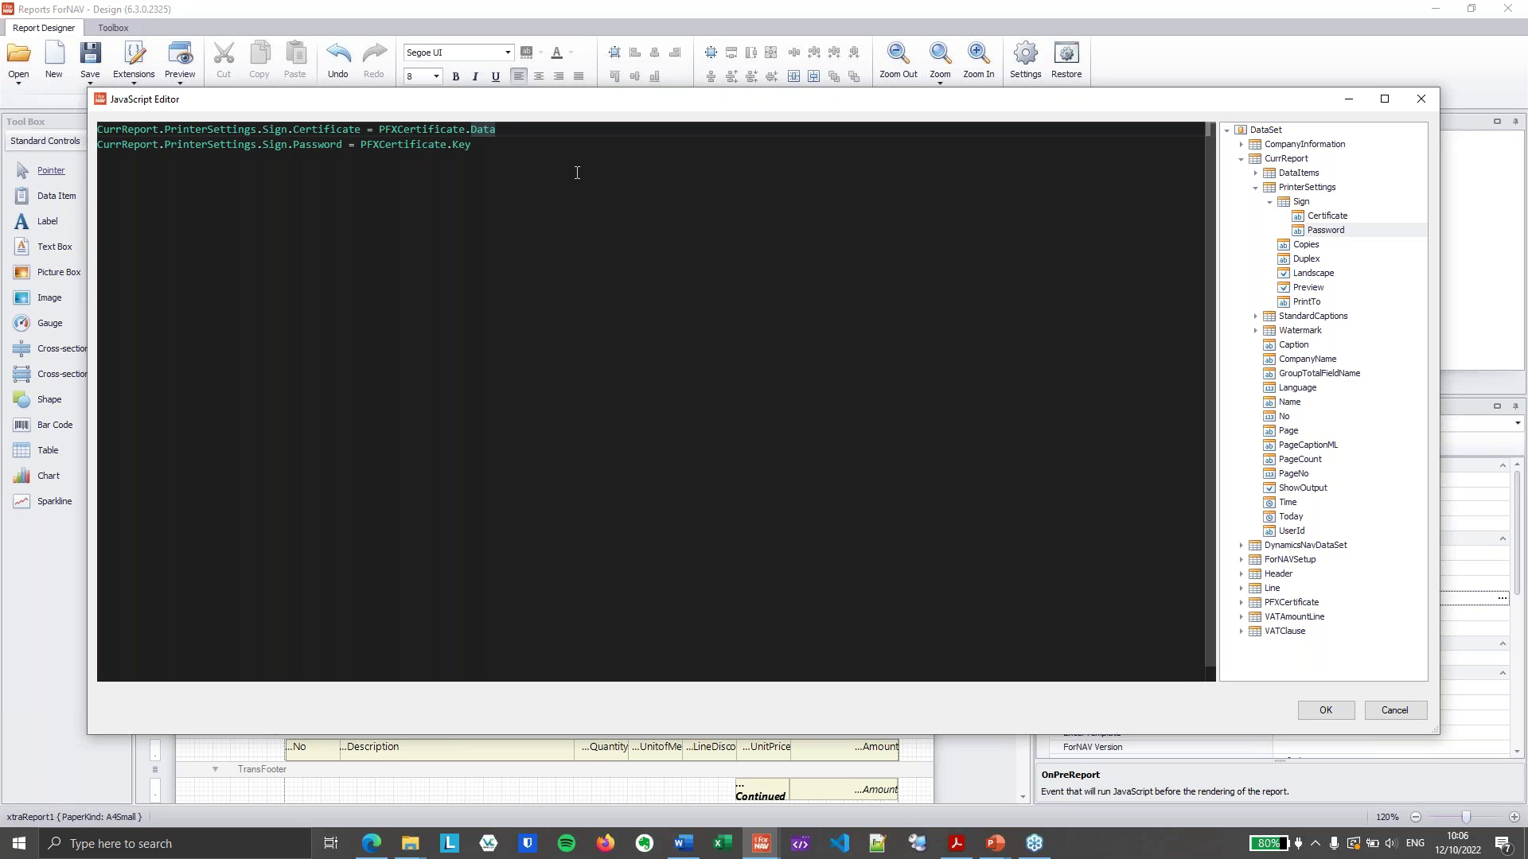
mouse_move(497, 139)
left_click(1327, 712)
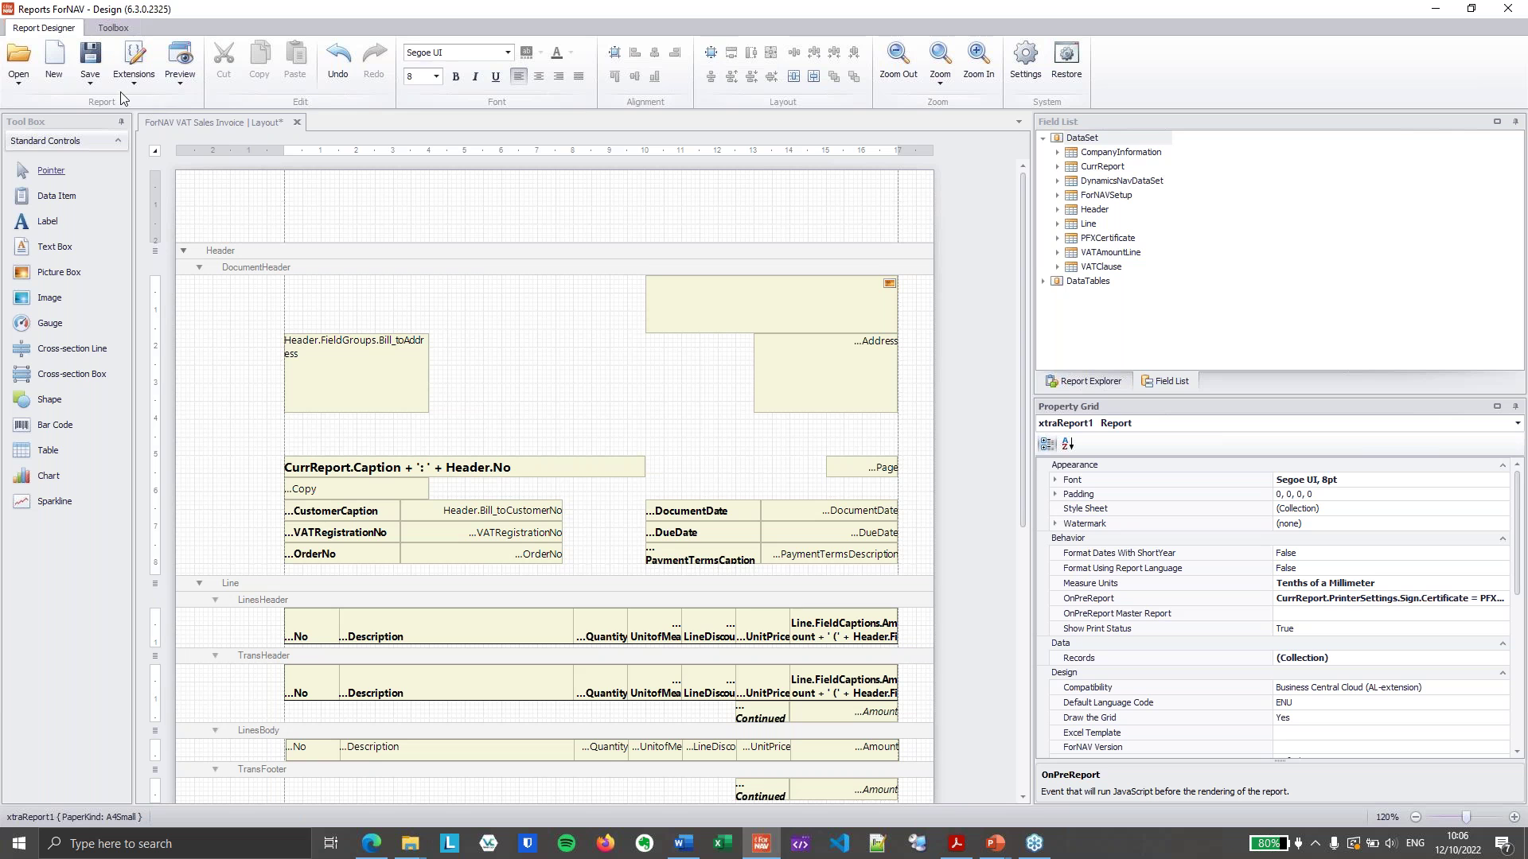
left_click(93, 84)
Save the report layout, then switch to the Business Central sign-in window
left_click(159, 120)
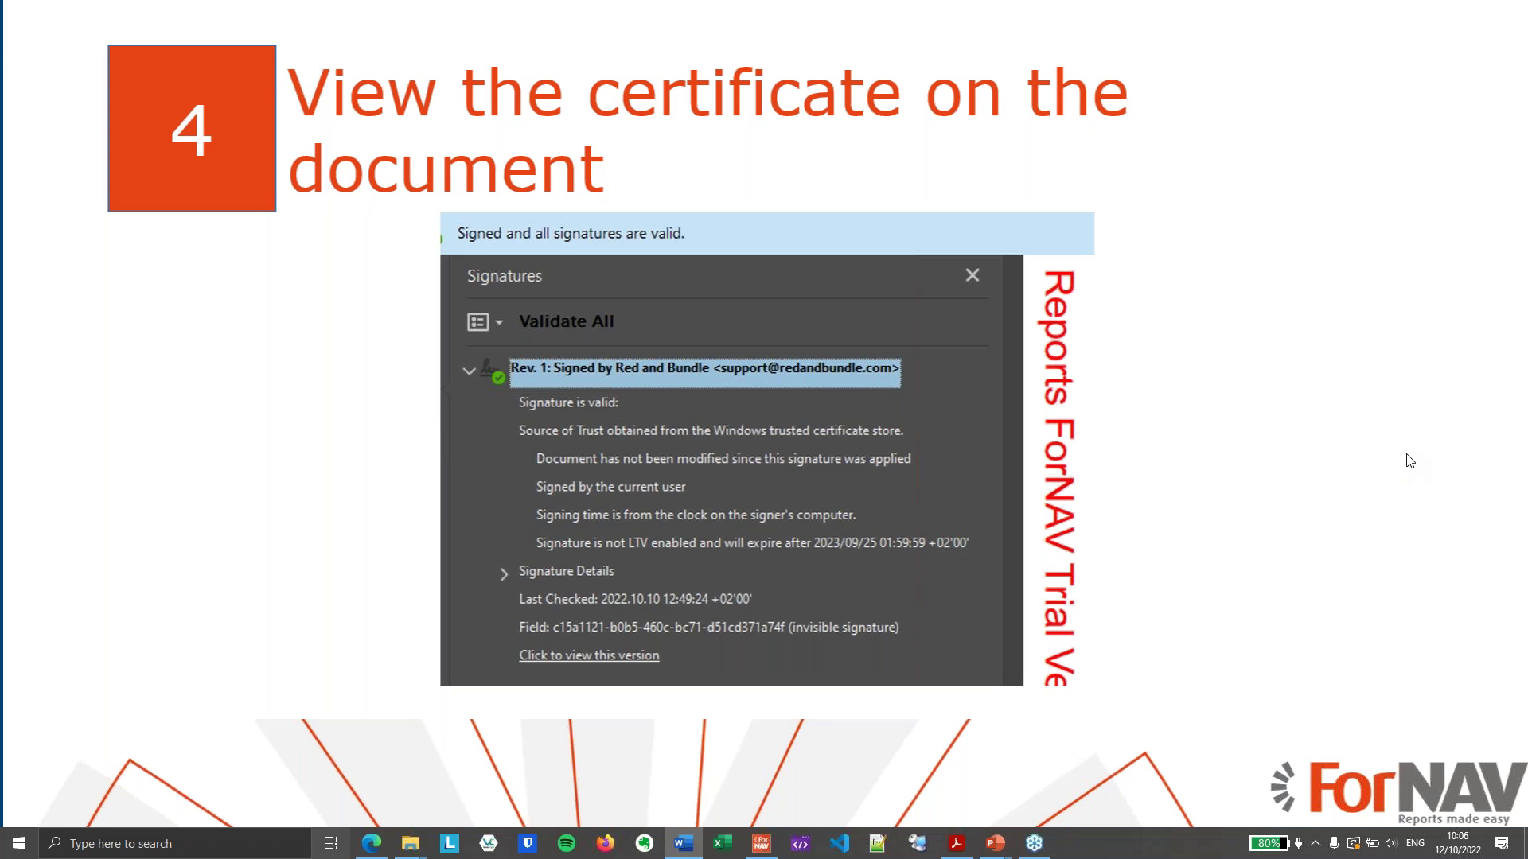
key("super+Tab")
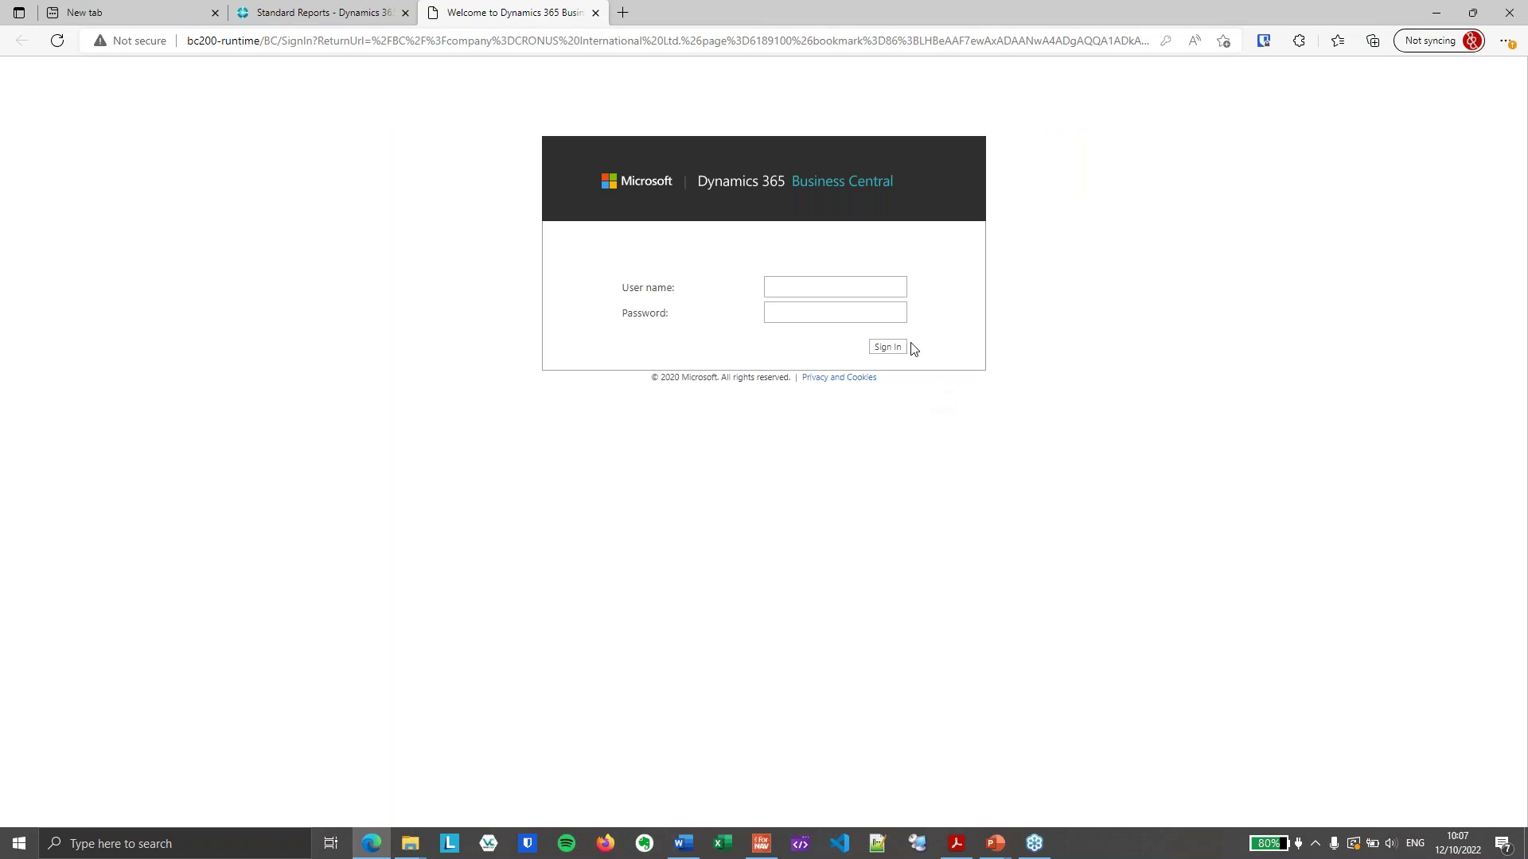
Sign in to Business Central with the saved account
left_click(877, 290)
left_click(871, 328)
left_click(888, 349)
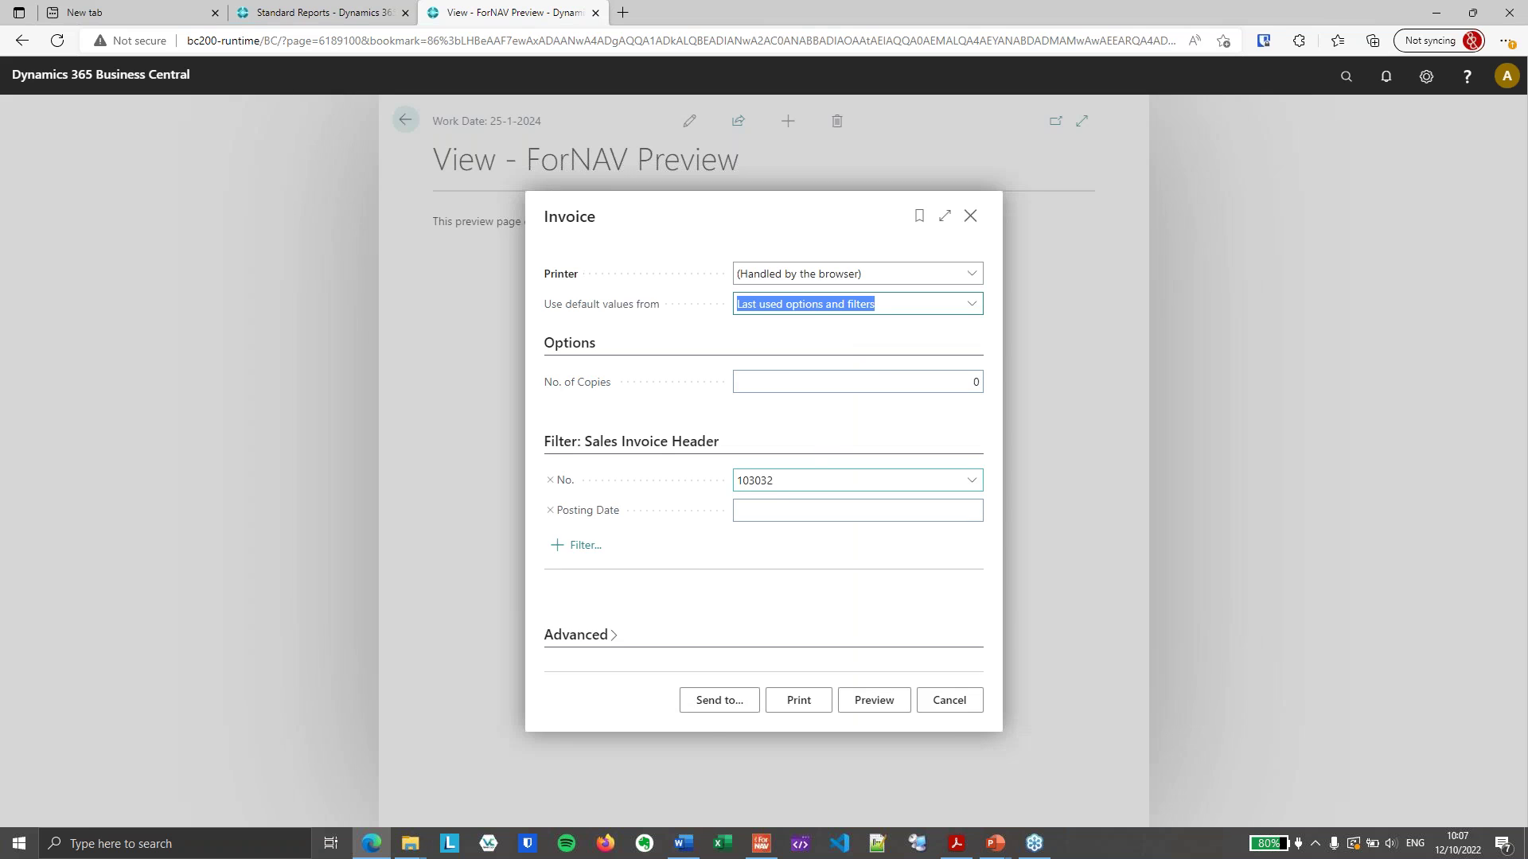
Send the Invoice report as a PDF document and open the downloaded Invoice.pdf
left_click(711, 707)
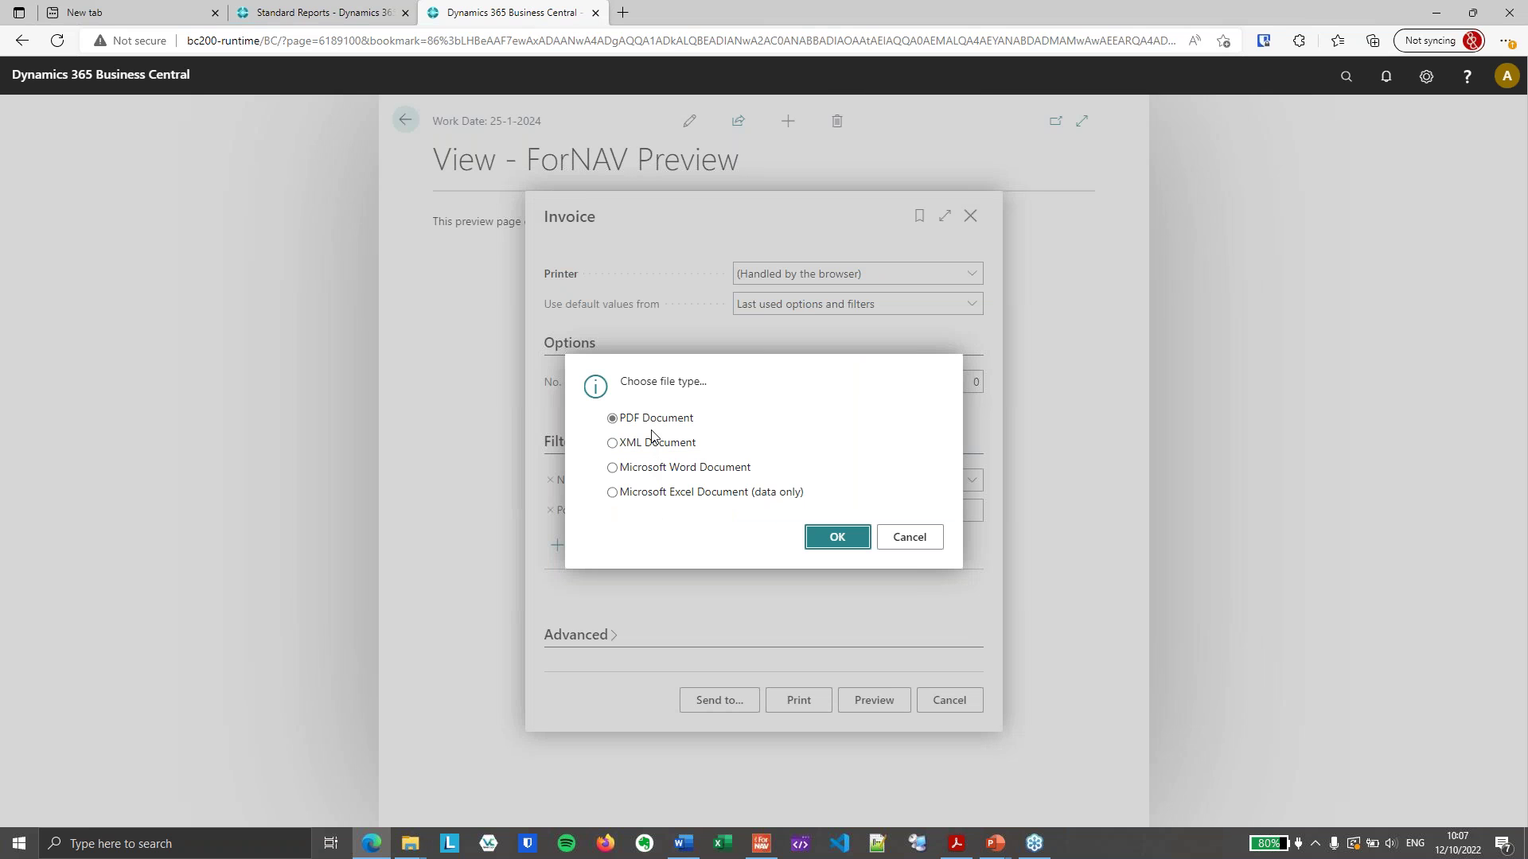
left_click(859, 542)
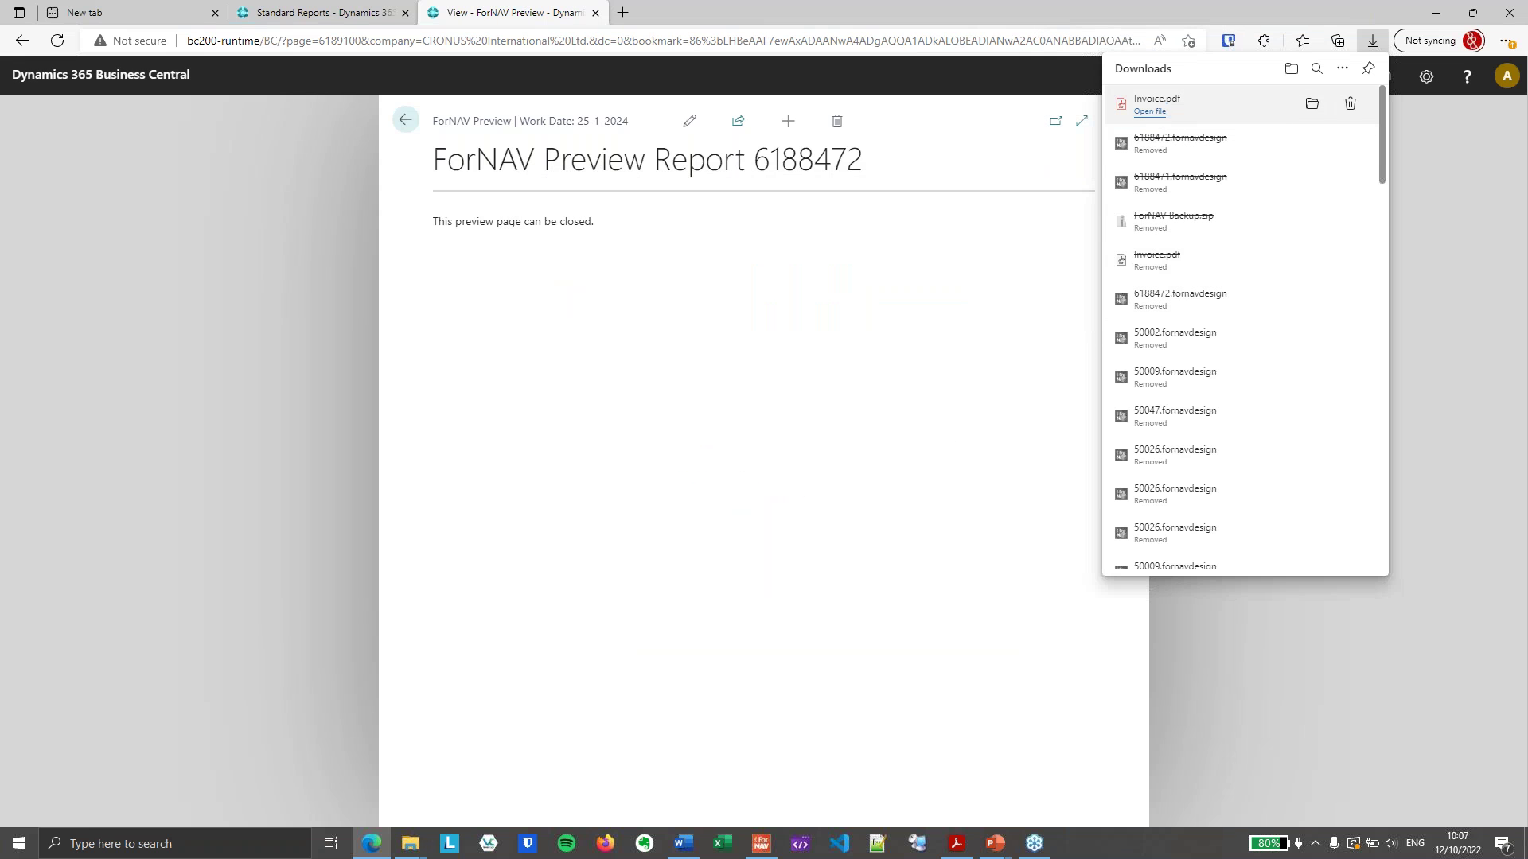
left_click(1151, 112)
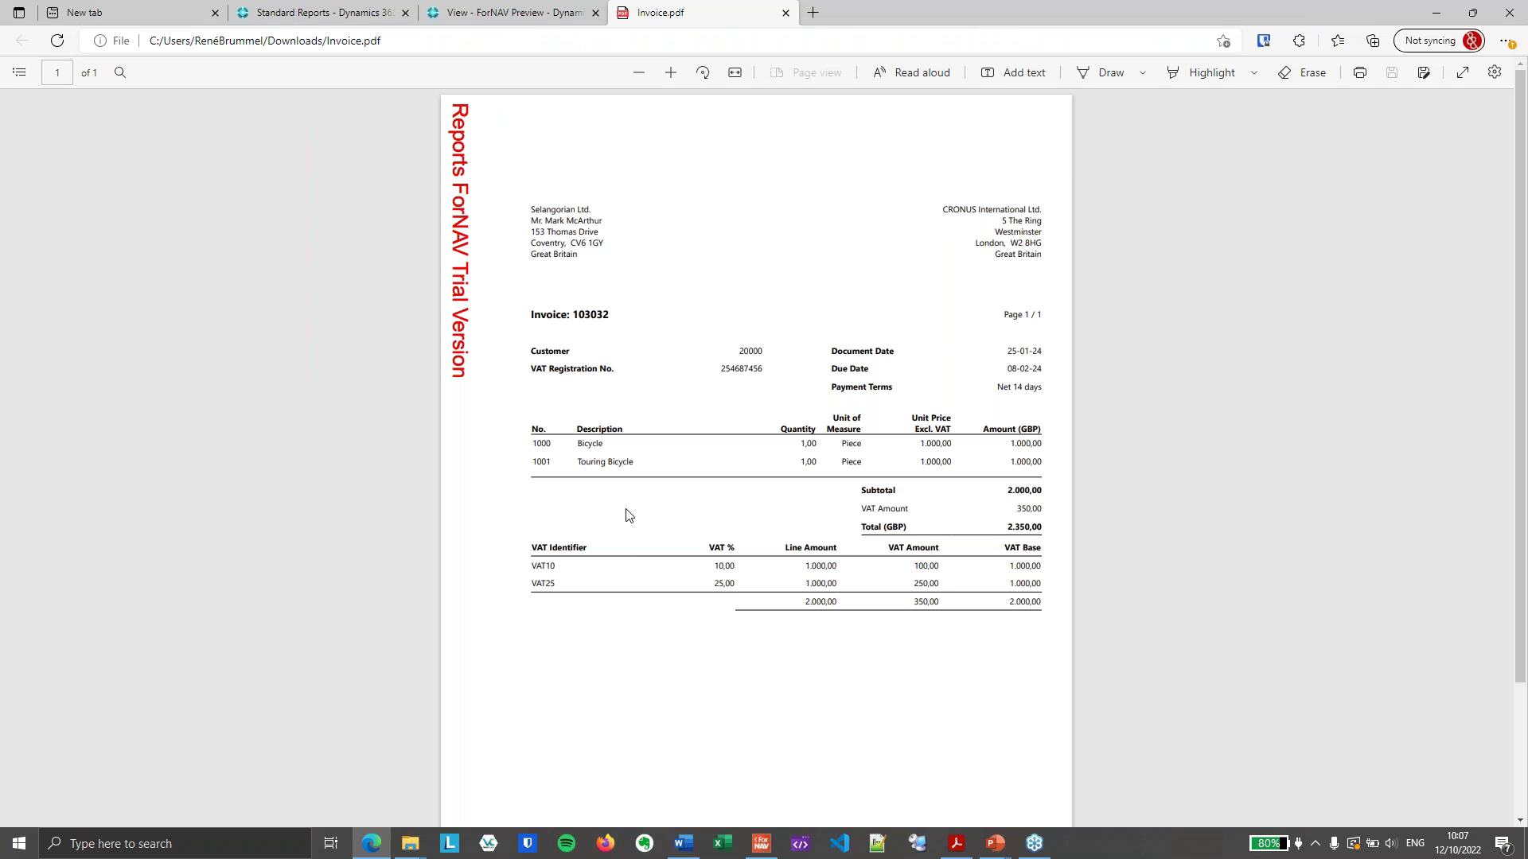
Look over Invoice.pdf in the browser, then move to the same file in Acrobat Reader
scroll(626, 512, "down", 2)
scroll(626, 509, "up", 2)
key("super+e")
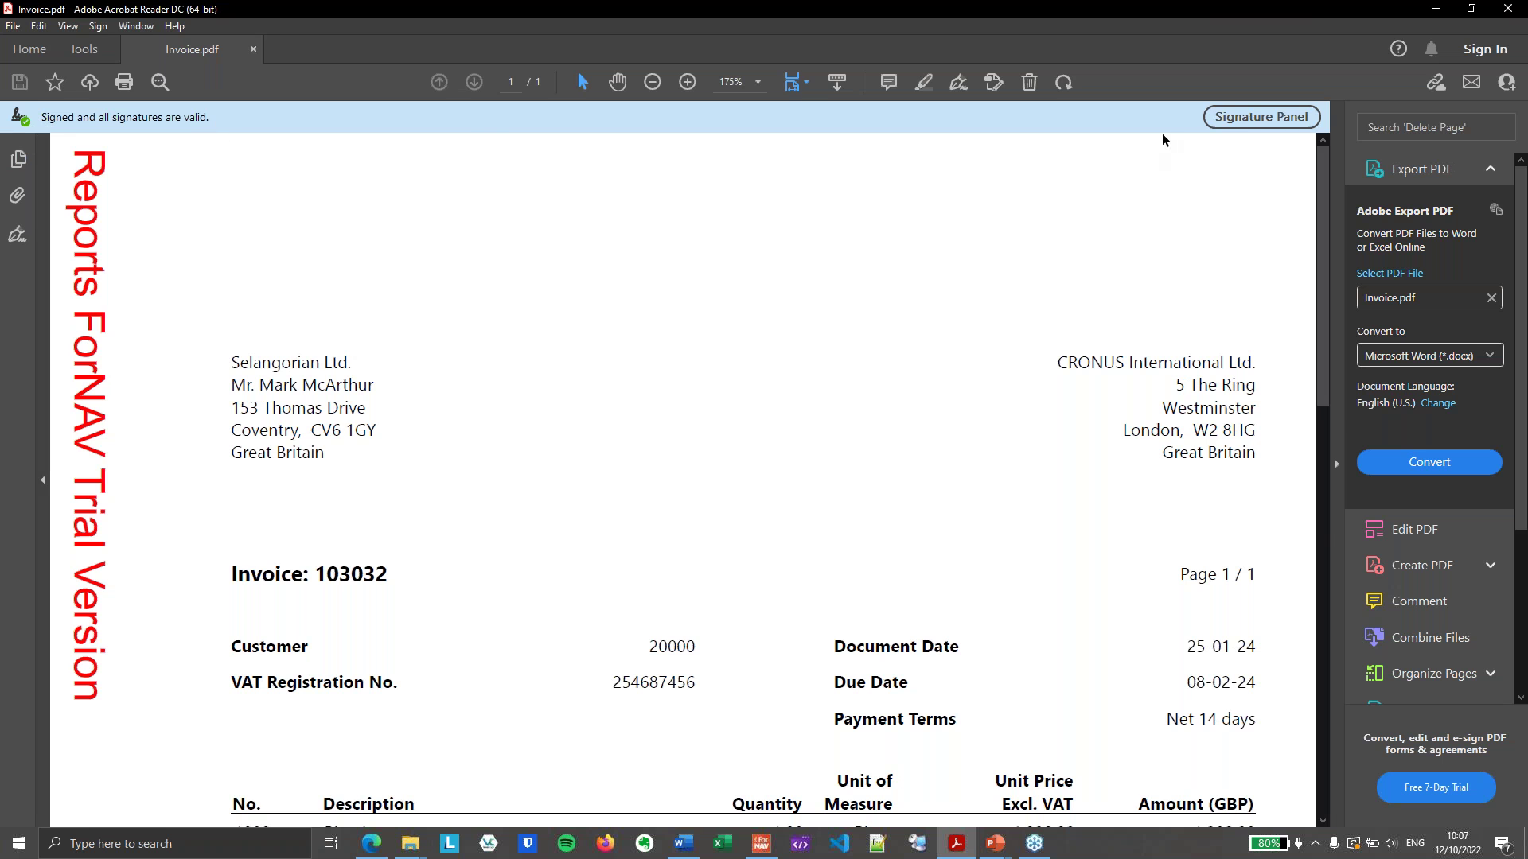
Show the Rev. 1 signature details: valid, document unmodified since signing, expiring after 2023/09/25
left_click(1223, 128)
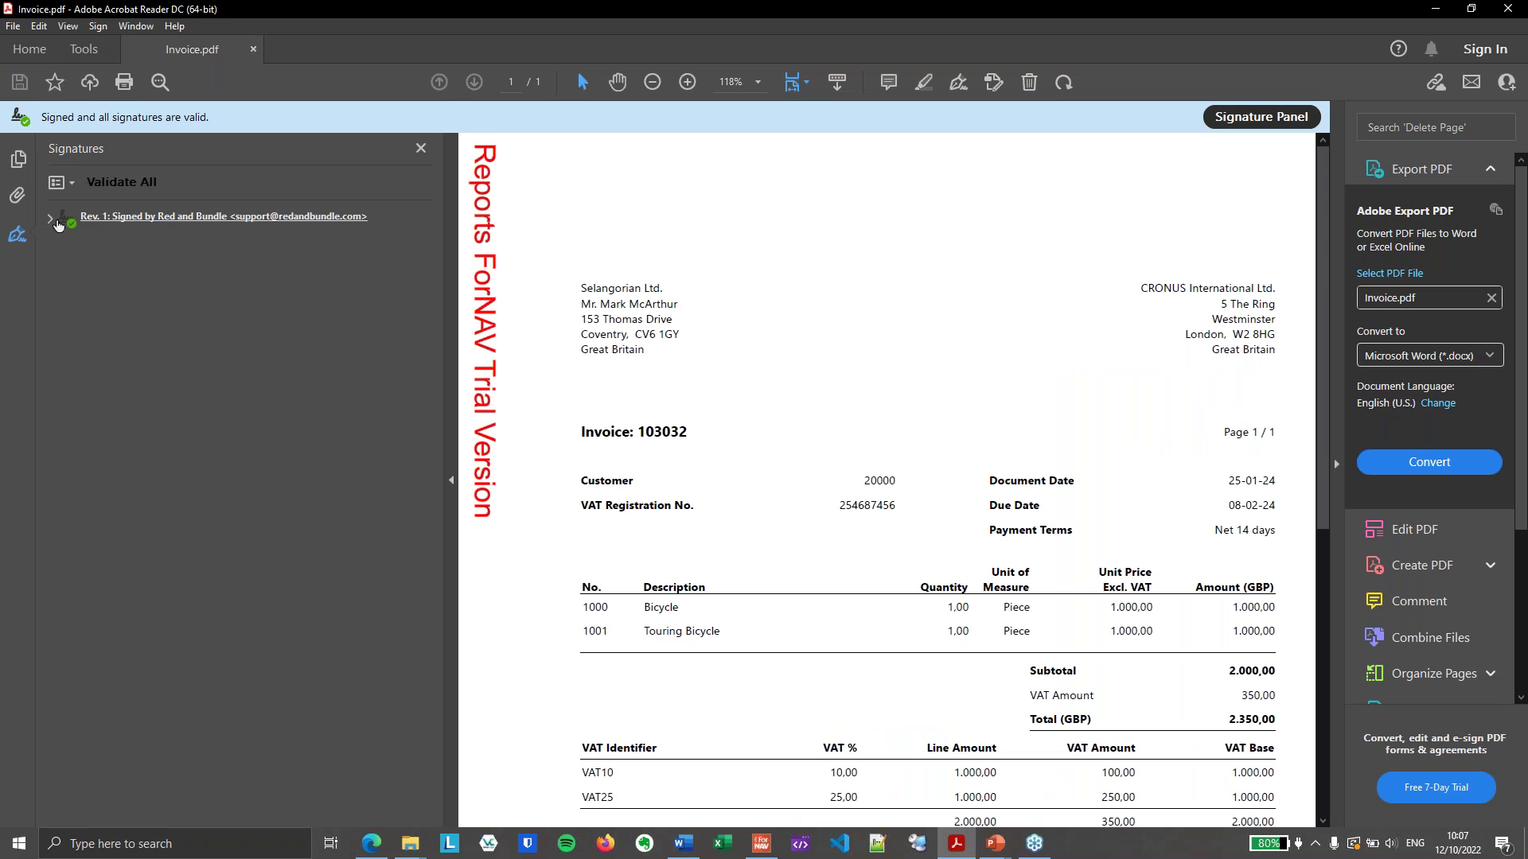
left_click(48, 220)
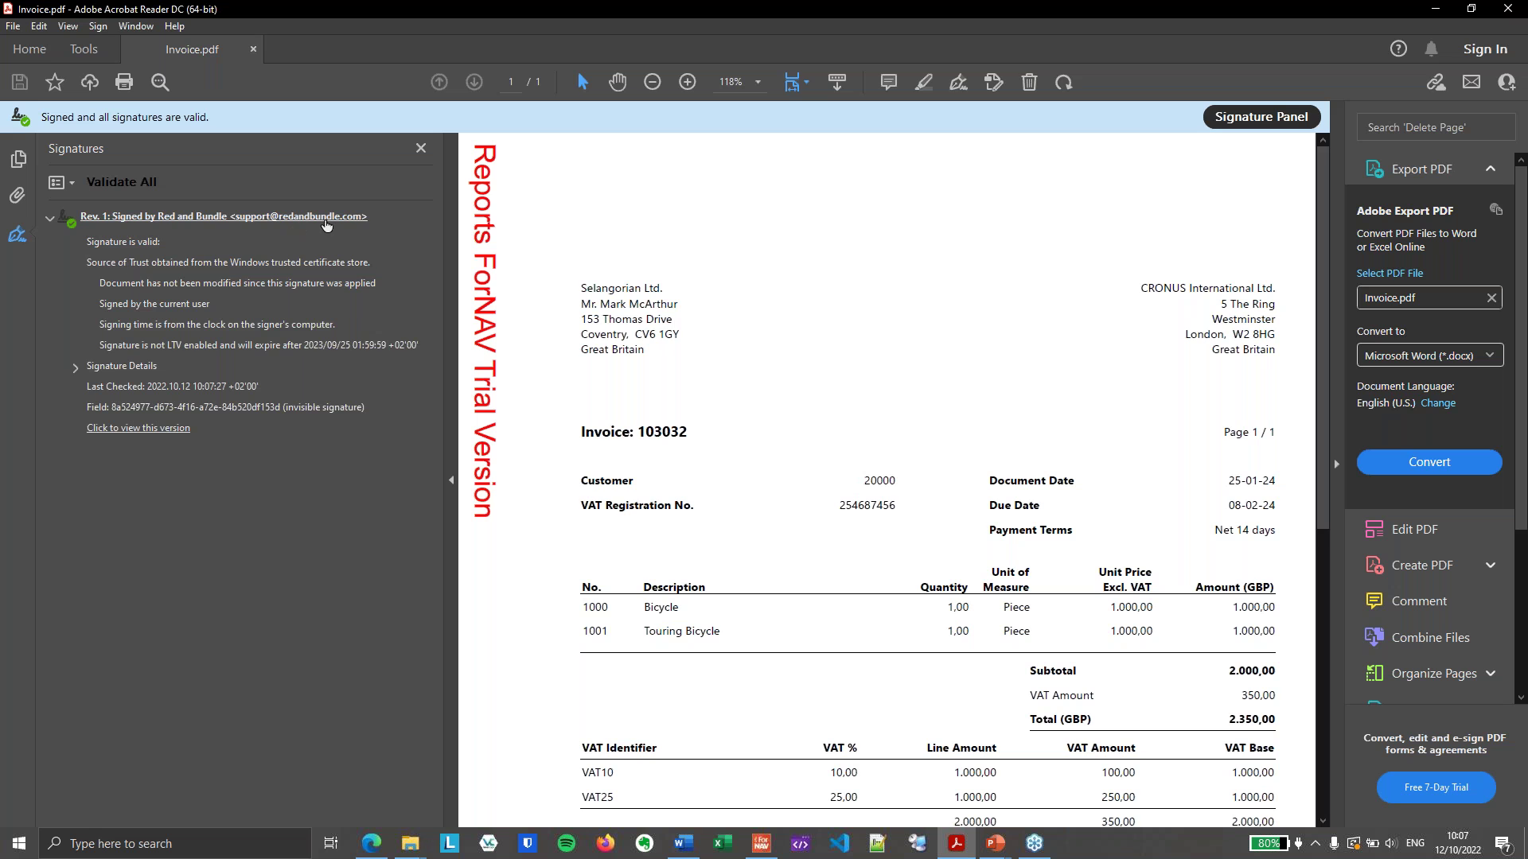